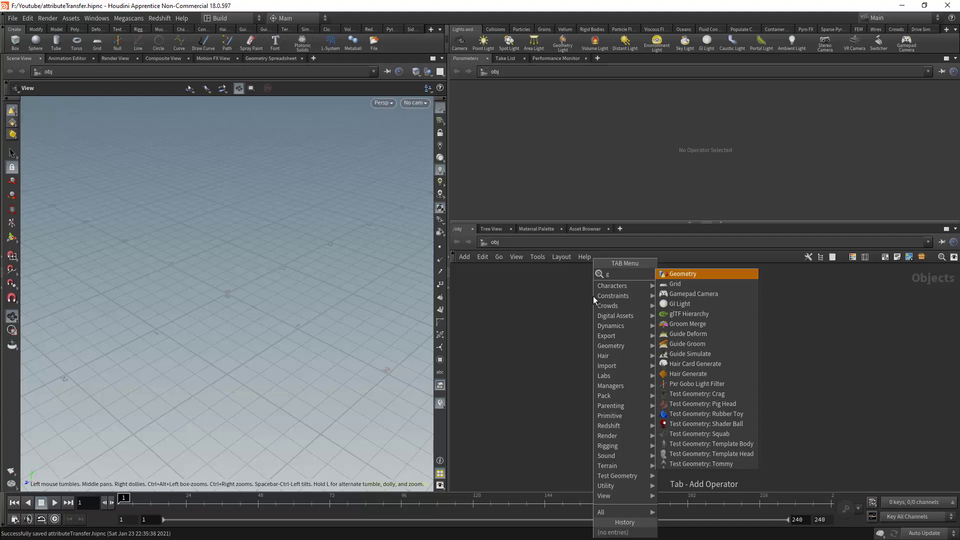
Create a Geometry object in the empty object network and enter its geometry network.
left_click(681, 274)
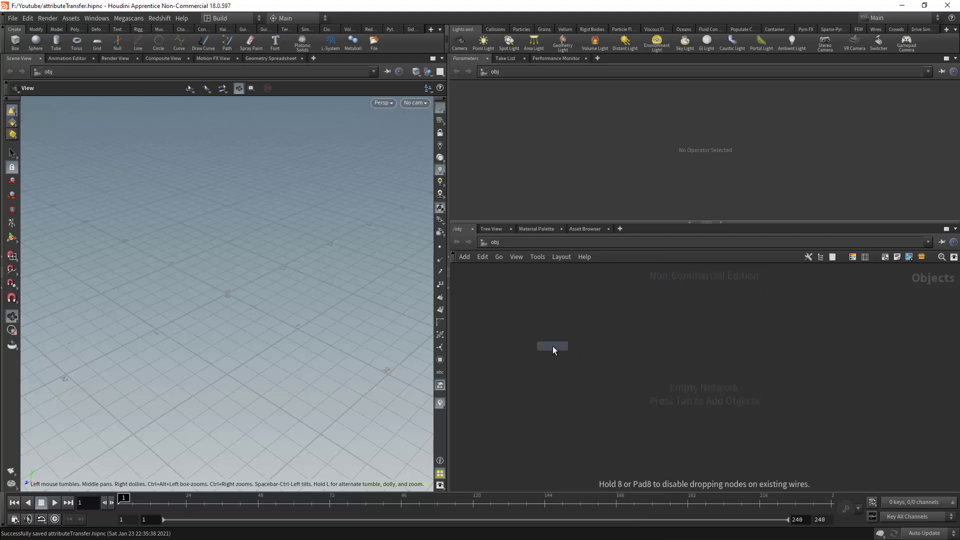
left_click(546, 340)
double_click(550, 348)
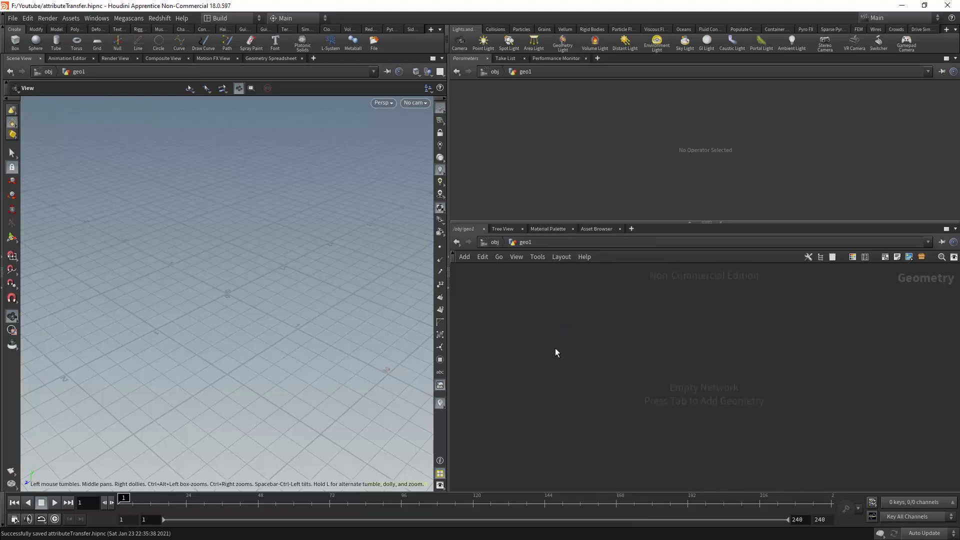
Add a Grid node to the empty geometry network.
key("Tab")
type("gri")
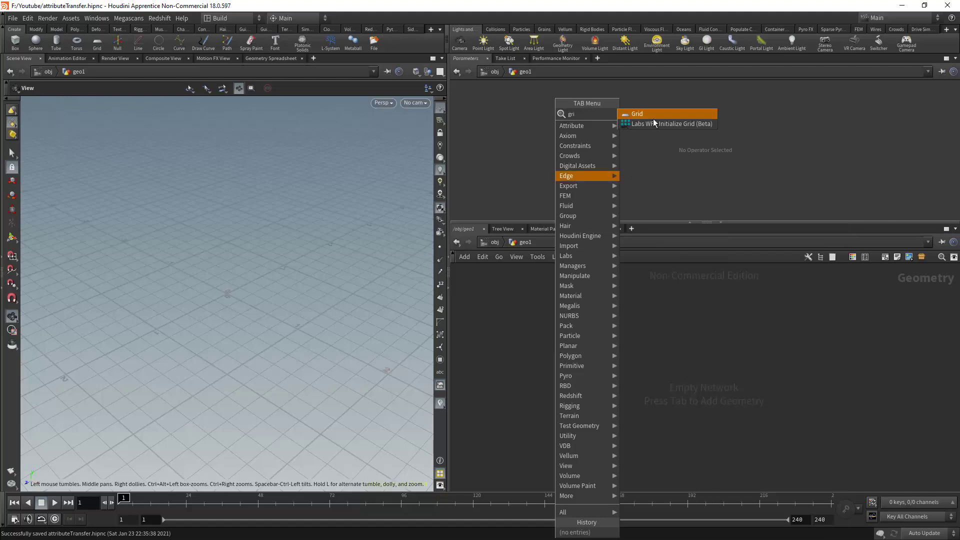
left_click(648, 113)
left_click(548, 338)
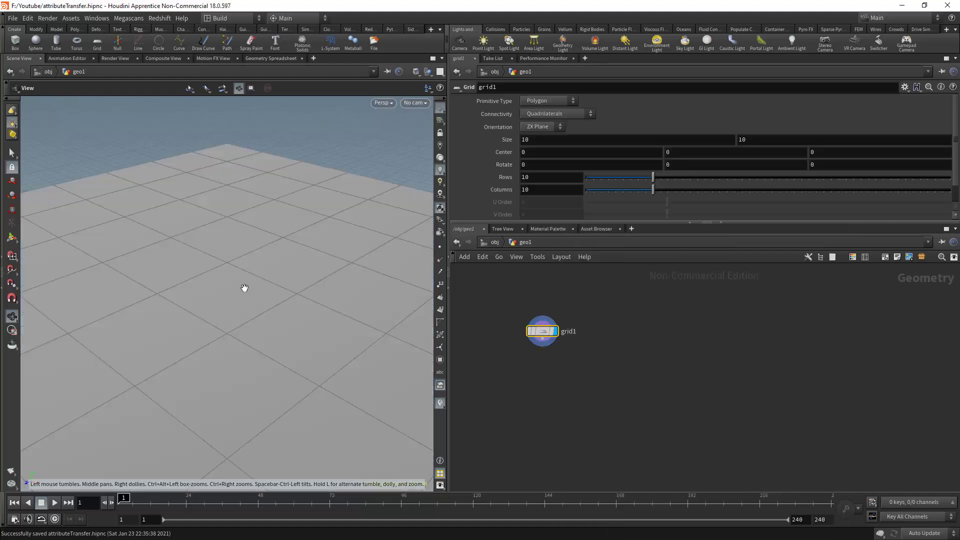
Set the grid's Rows and Columns to 50 each.
left_click_drag(242, 285, 375, 319)
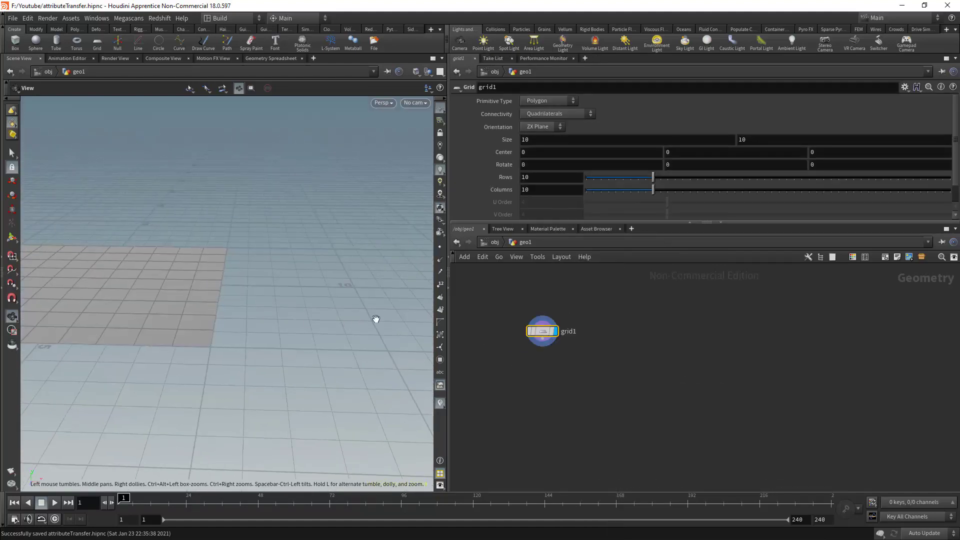
left_click_drag(186, 296, 360, 295)
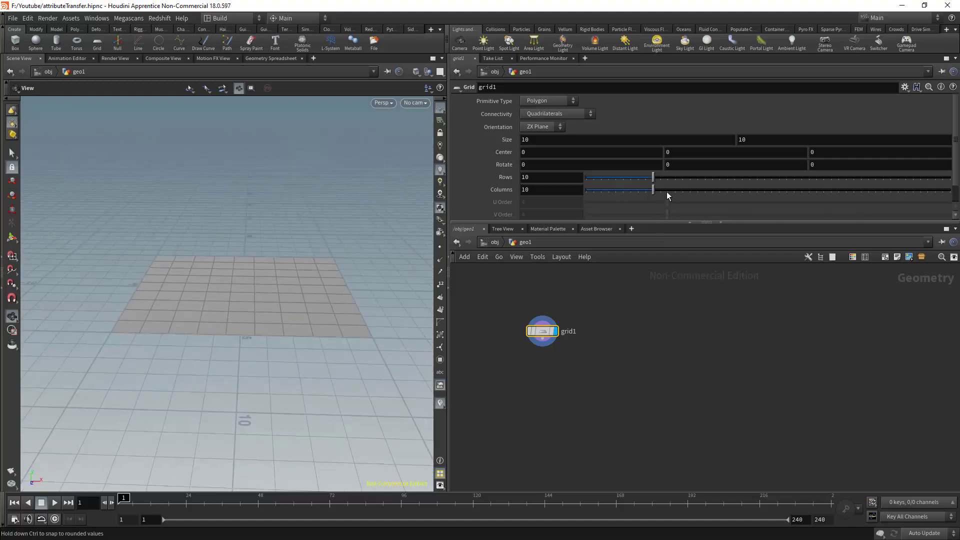
left_click_drag(653, 178, 955, 185)
left_click_drag(652, 189, 950, 190)
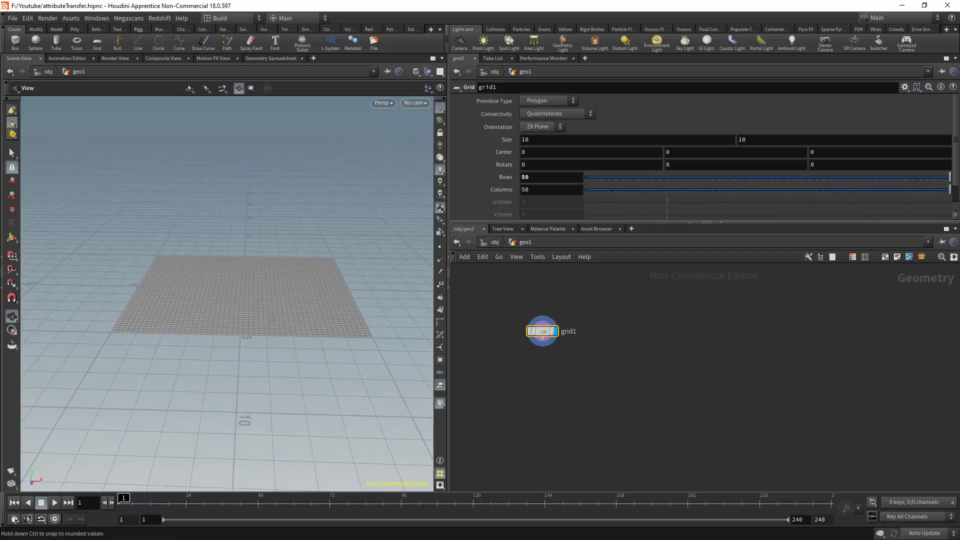
Enlarge the viewport, add a Sphere node beside the grid, preview the sphere, and return the display to the grid.
left_click_drag(266, 304, 296, 315)
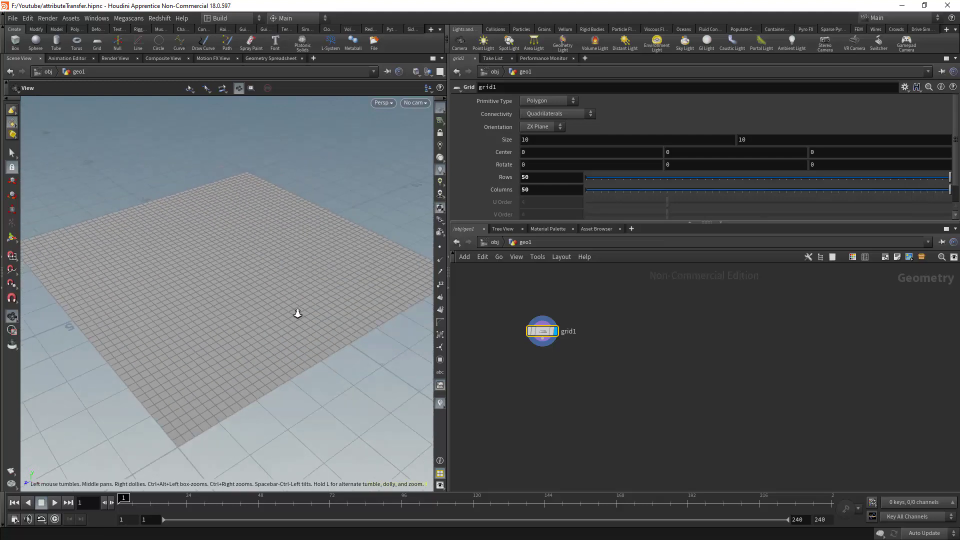
left_click_drag(449, 352, 545, 349)
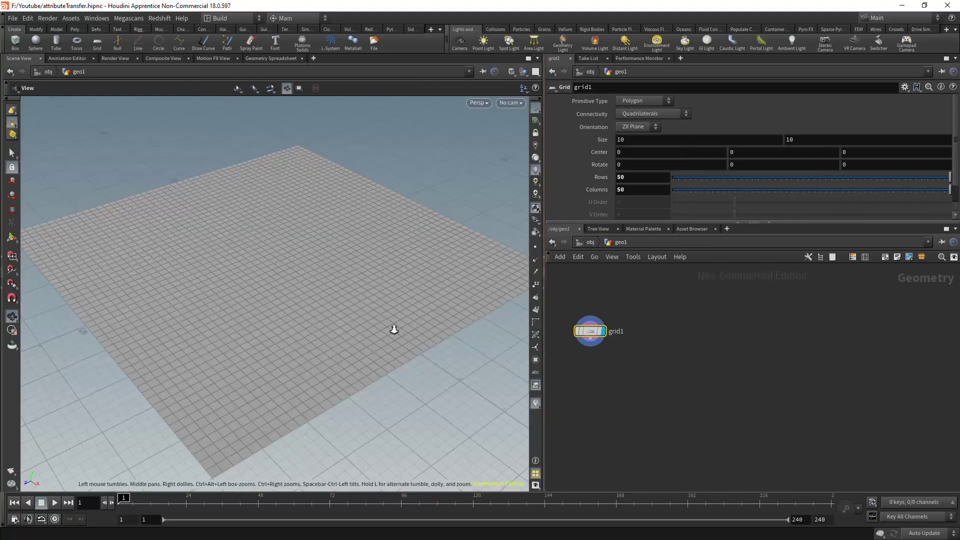
scroll(393, 328, "down", 3)
left_click_drag(392, 326, 381, 326)
key("Tab")
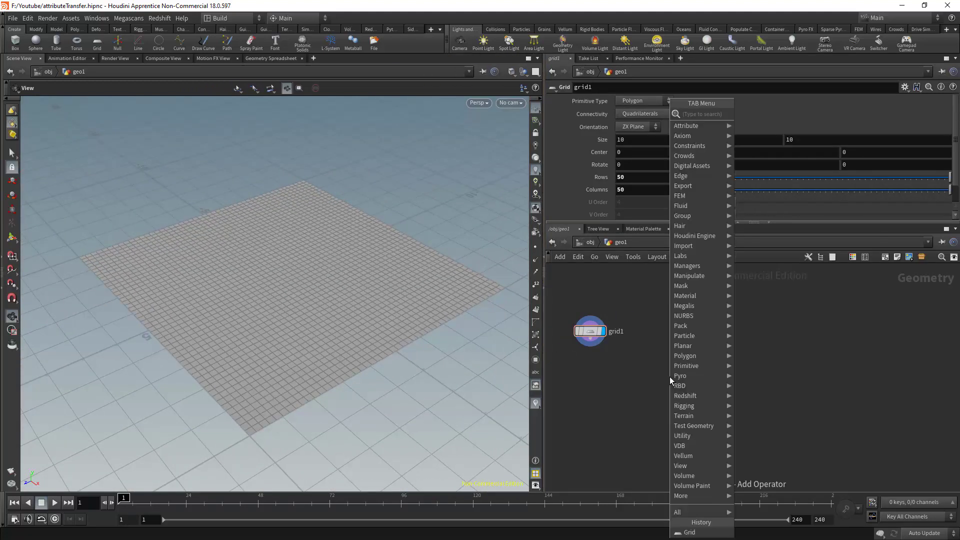
type("sp")
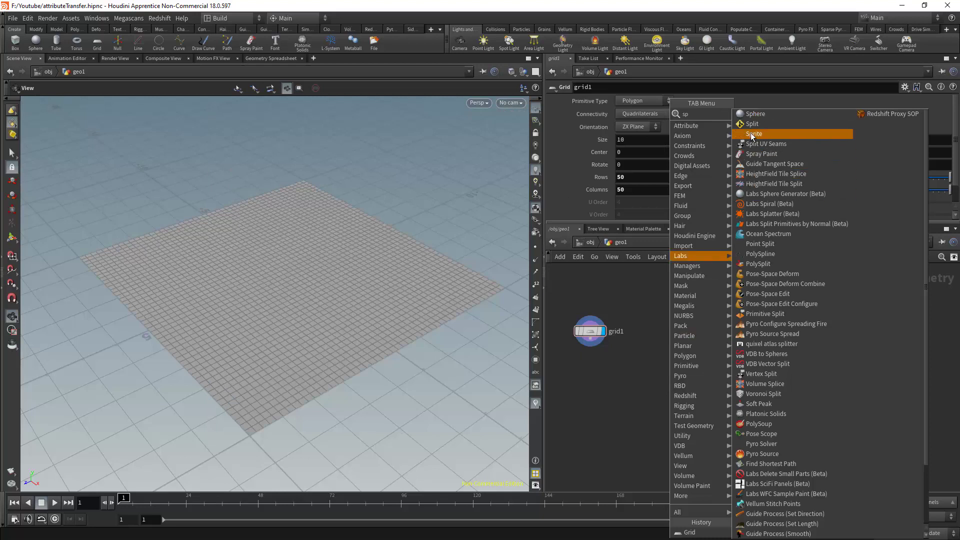
left_click(758, 114)
left_click(679, 329)
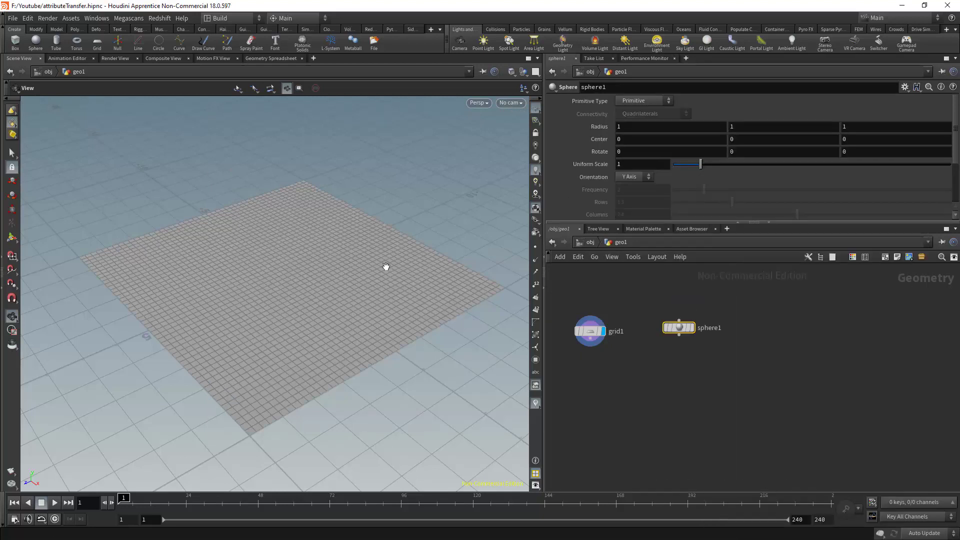
left_click(692, 328)
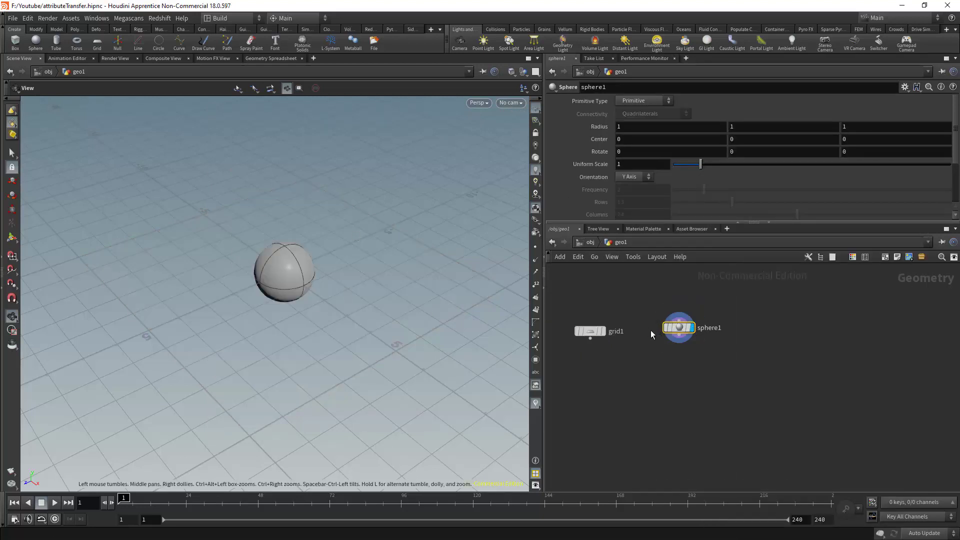
left_click(605, 332)
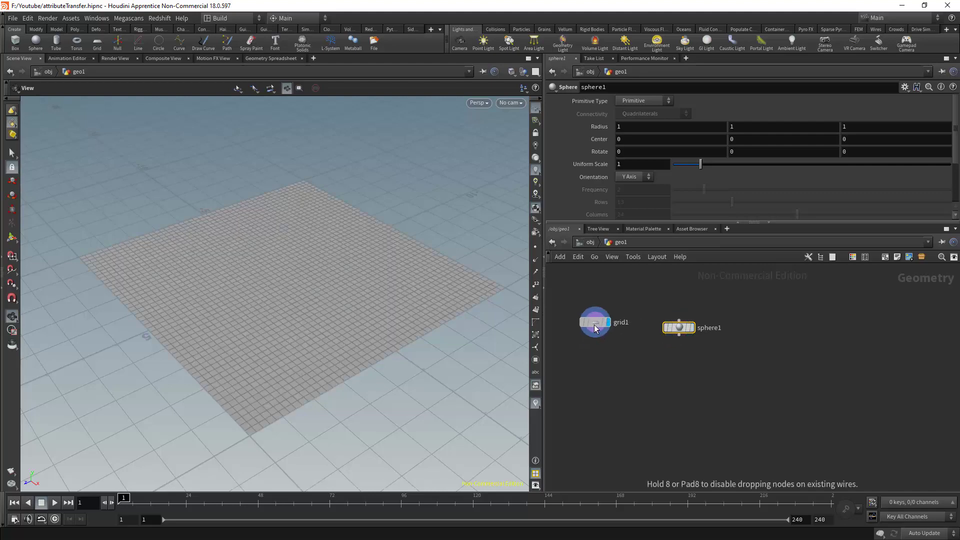
Add a Color node below grid1, wired to its output, and display it.
key("Tab")
type("col")
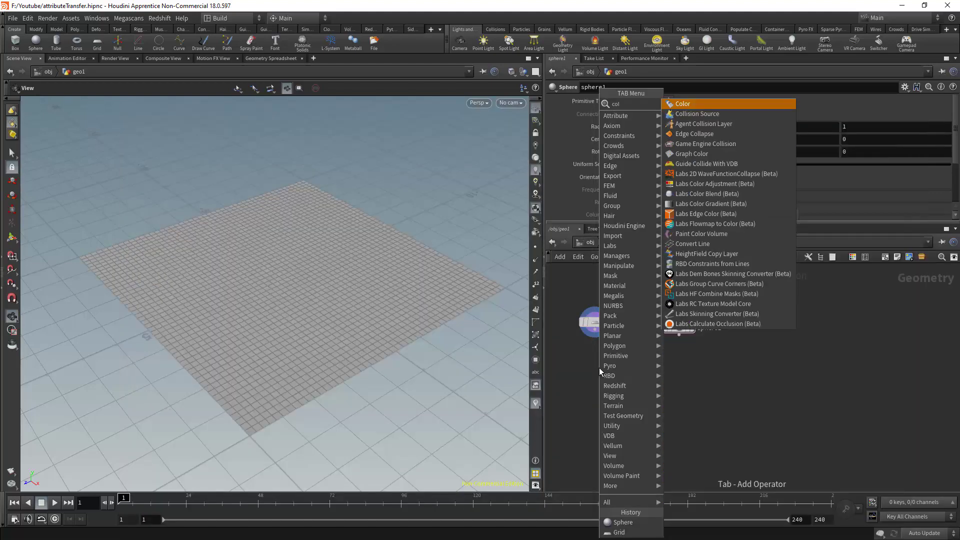
key("Return")
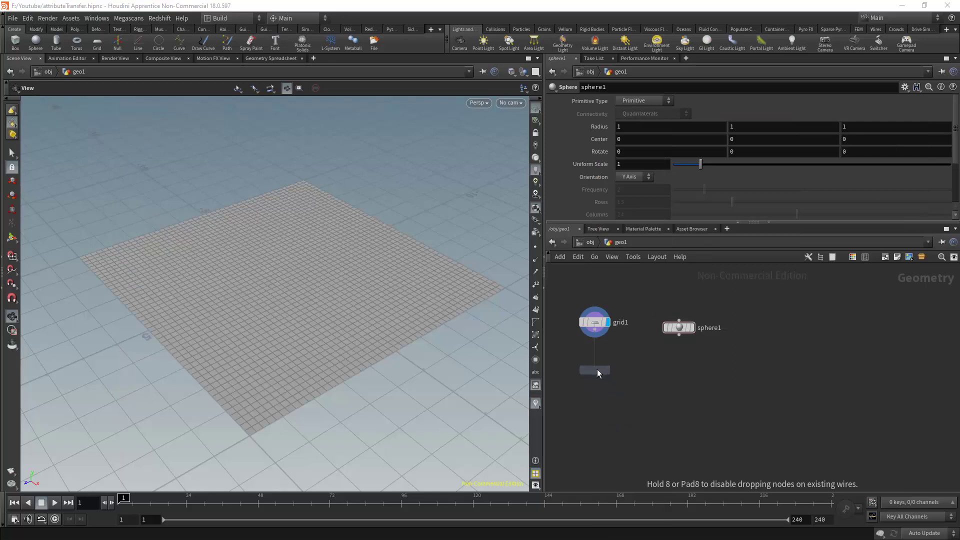
left_click(598, 370)
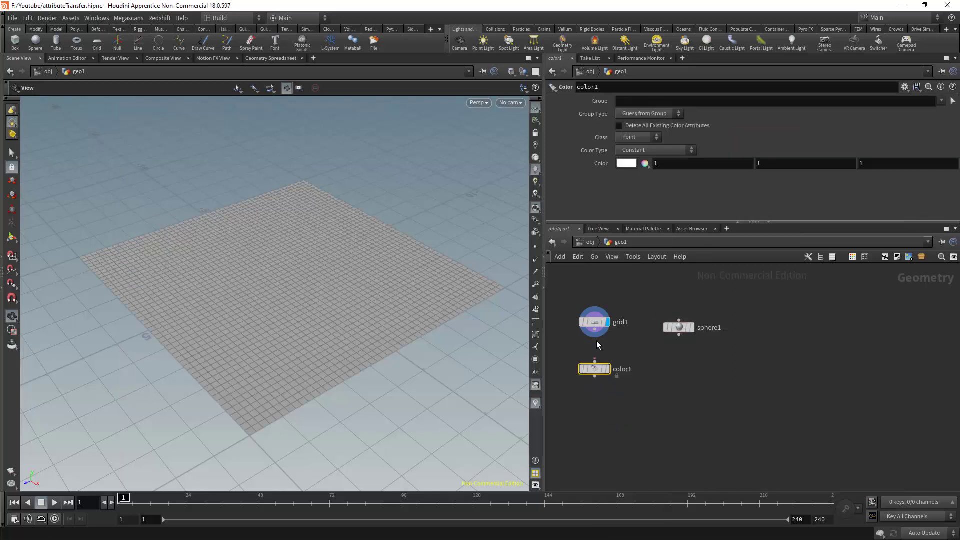
left_click(608, 371)
Set the grid's Color node to blue with values 0, 0, 1.
left_click(664, 169)
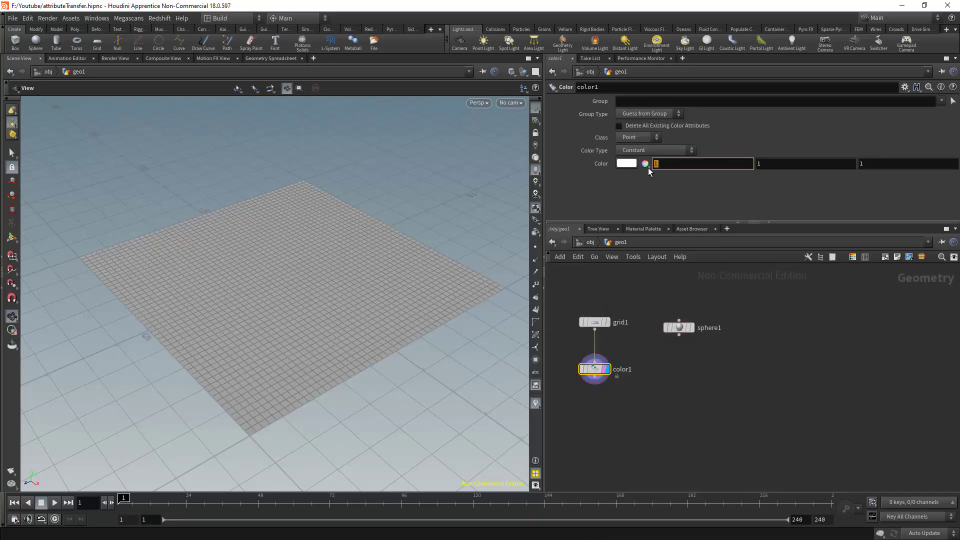
type("0")
key("Return")
left_click(773, 169)
type("0")
key("Return")
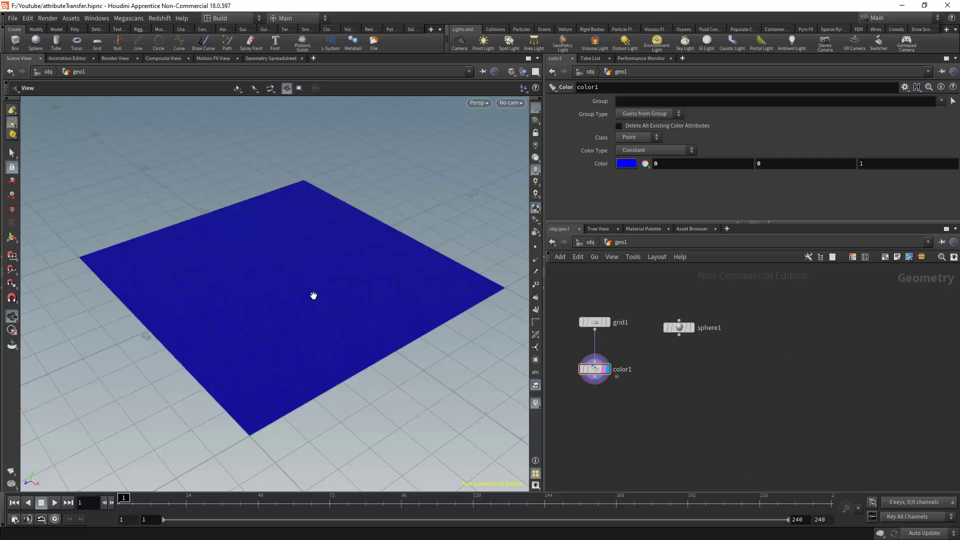
Duplicate the grid's Color node and wire the copy to the sphere's output.
left_click(596, 368)
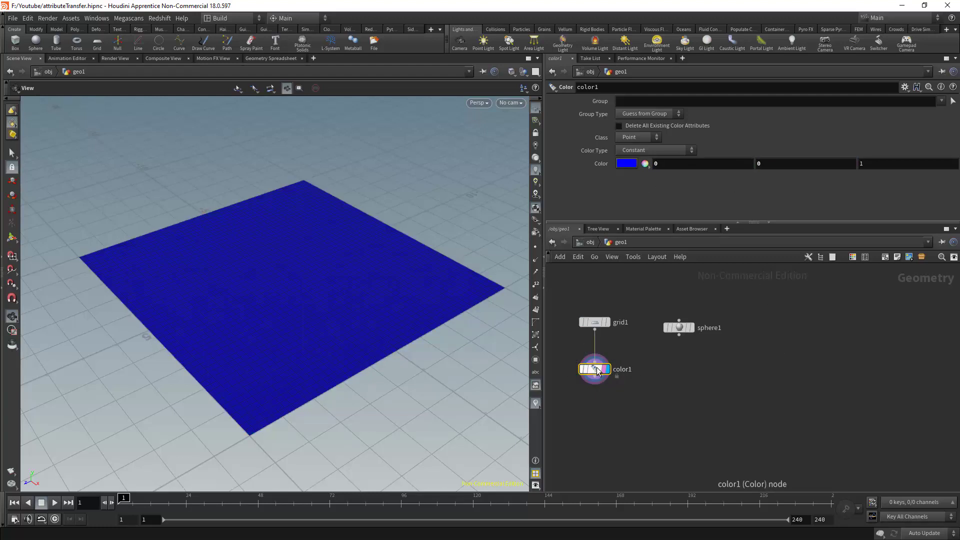
key("ctrl+c")
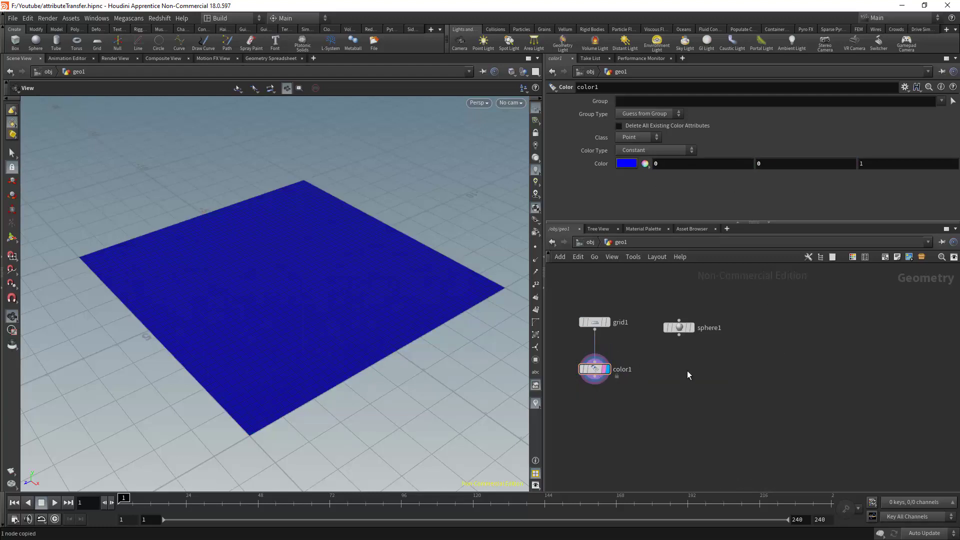
key("ctrl+v")
left_click_drag(679, 335, 687, 358)
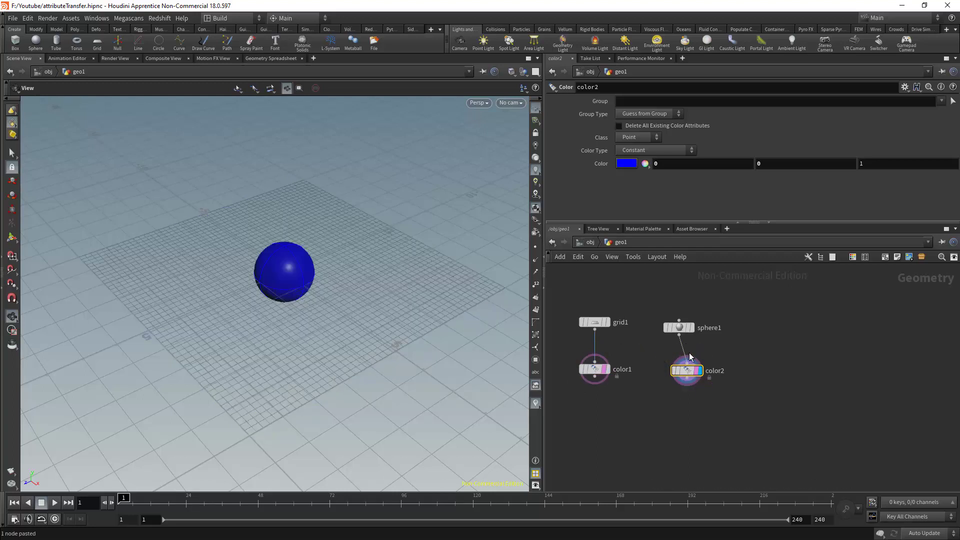
Set the sphere's Color node to red with values 1, 0, 0 and align the node under sphere1.
type("1")
left_click(871, 165)
type("0")
key("Return")
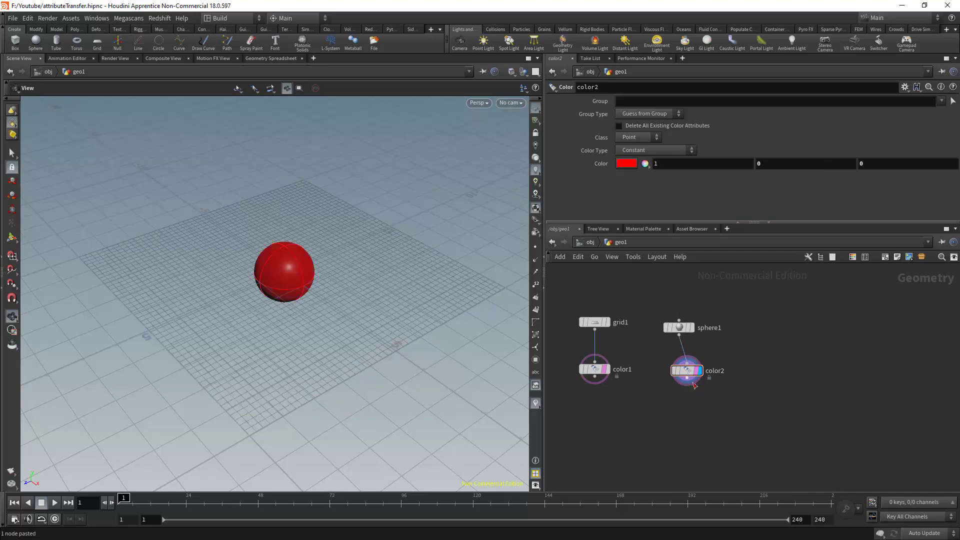
left_click_drag(699, 374, 691, 373)
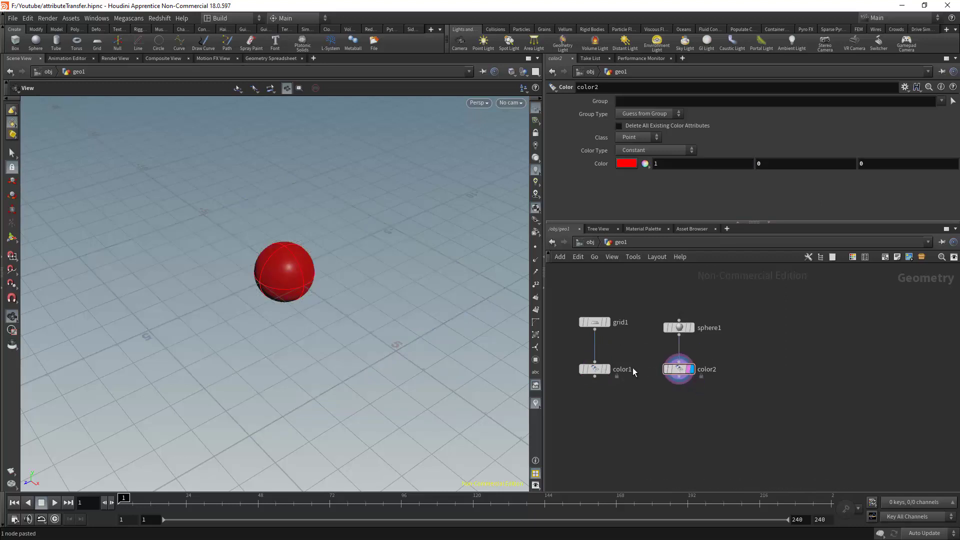
Compare the blue grid, the uncolored sphere and the red sphere by displaying their nodes in turn, ending on color1.
left_click(611, 371)
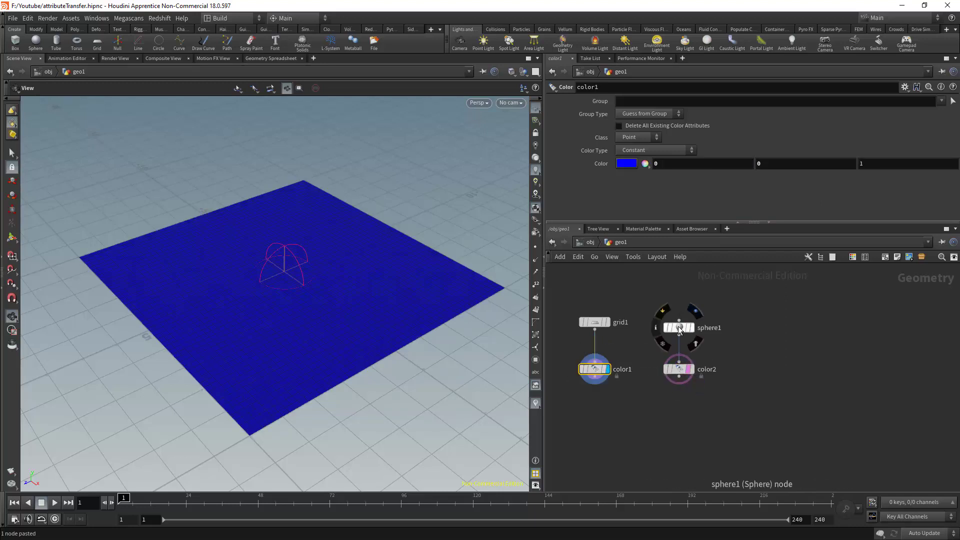
left_click_drag(398, 305, 349, 257)
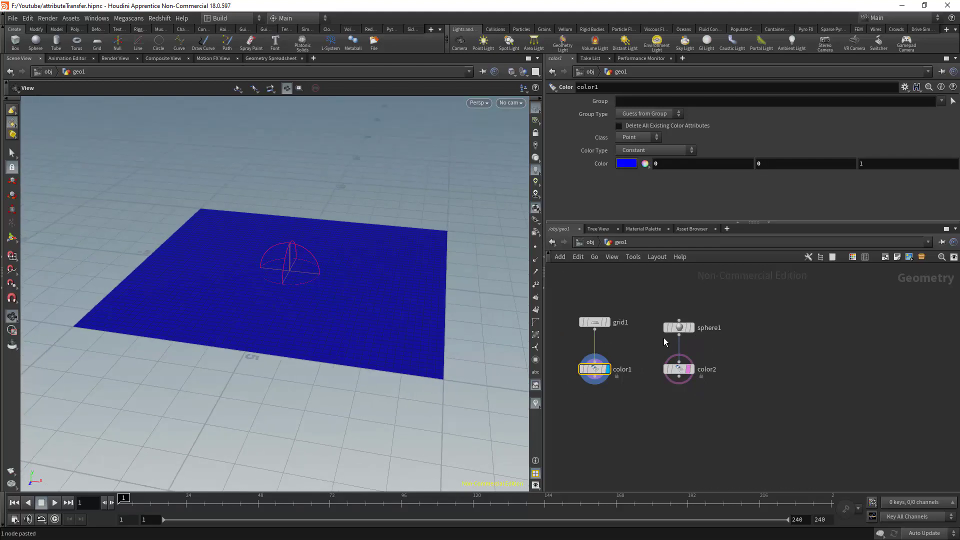
left_click(680, 327)
left_click(691, 328)
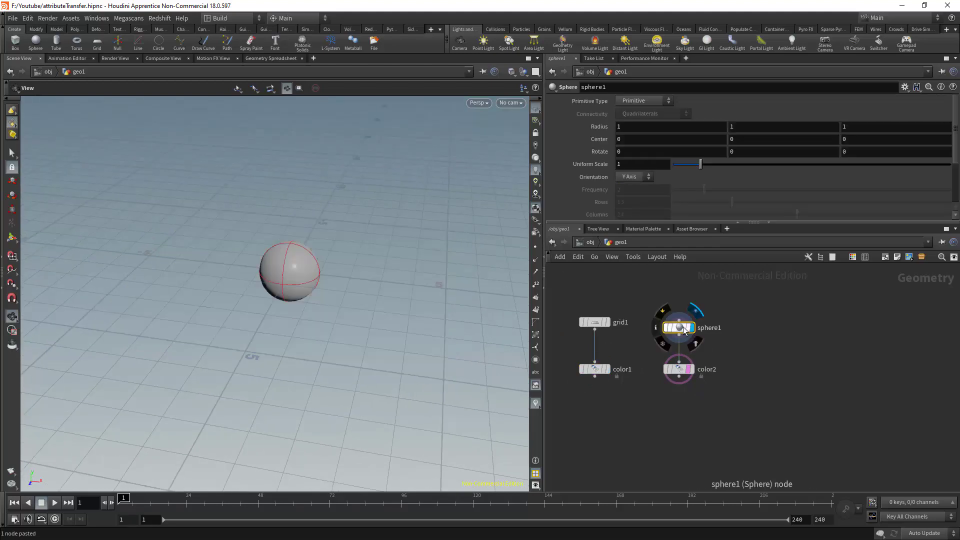
left_click(692, 370)
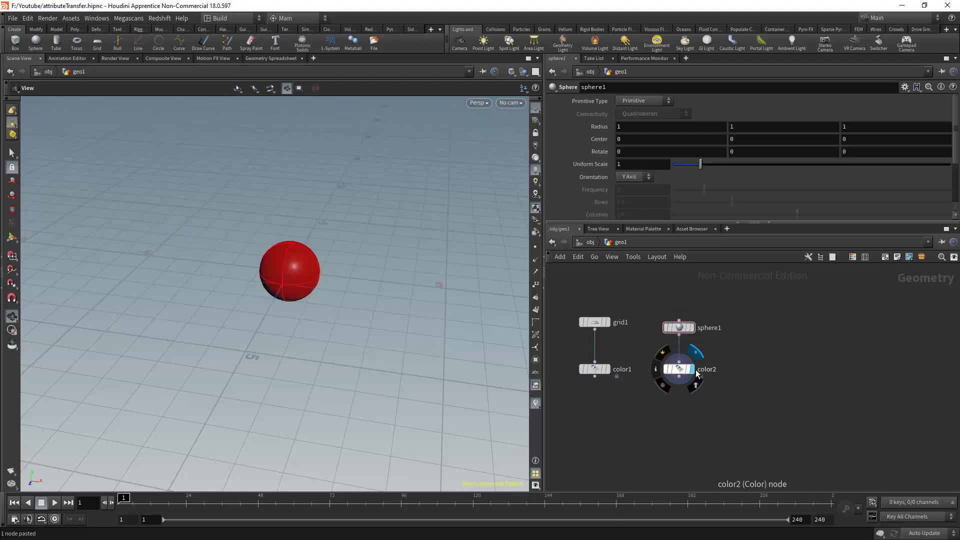
left_click(593, 369)
left_click(606, 369)
Add an Attribute Transfer node below the two Color nodes.
key("Tab")
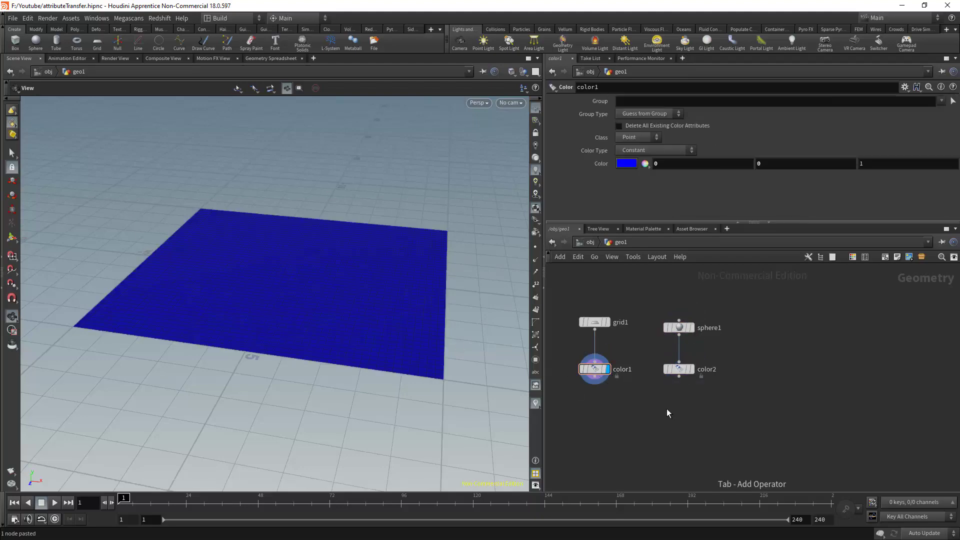
type("attri")
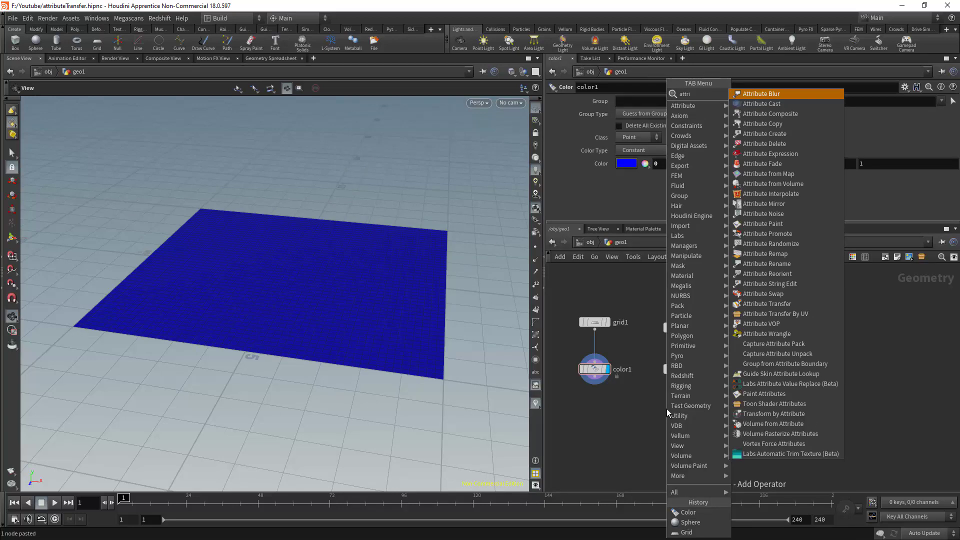
left_click(768, 303)
left_click(637, 418)
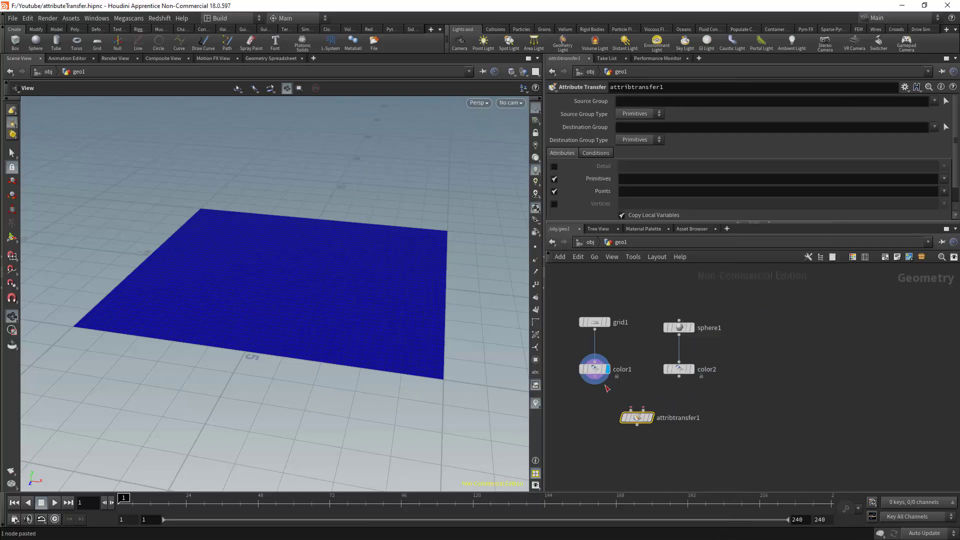
Connect color1 to the Attribute Transfer's first input and color2 to its second, and display the result.
left_click_drag(595, 384, 631, 410)
left_click_drag(680, 378, 621, 418)
left_click_drag(278, 268, 310, 270)
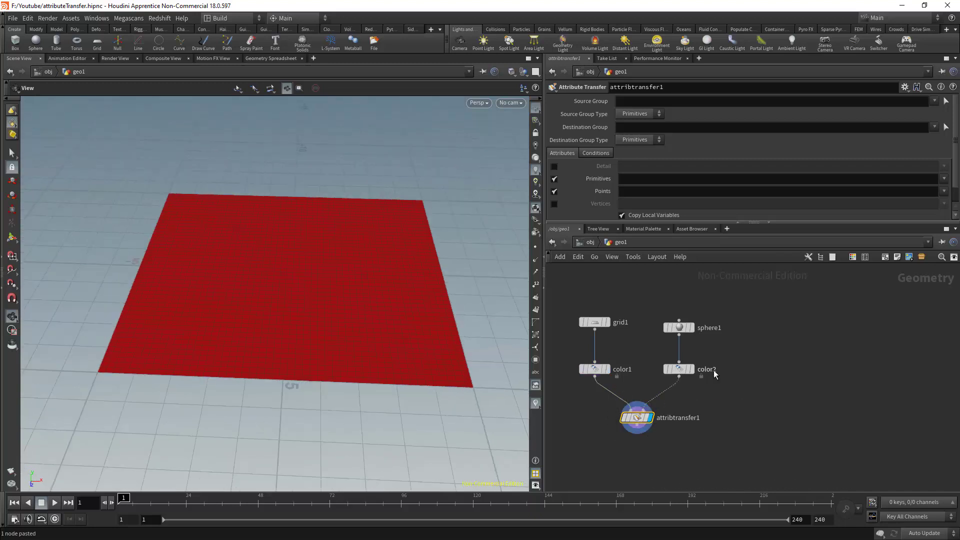
Review the color2, color1 and Attribute Transfer nodes, and show color2 as a template over the displayed grid.
left_click(678, 369)
left_click(595, 369)
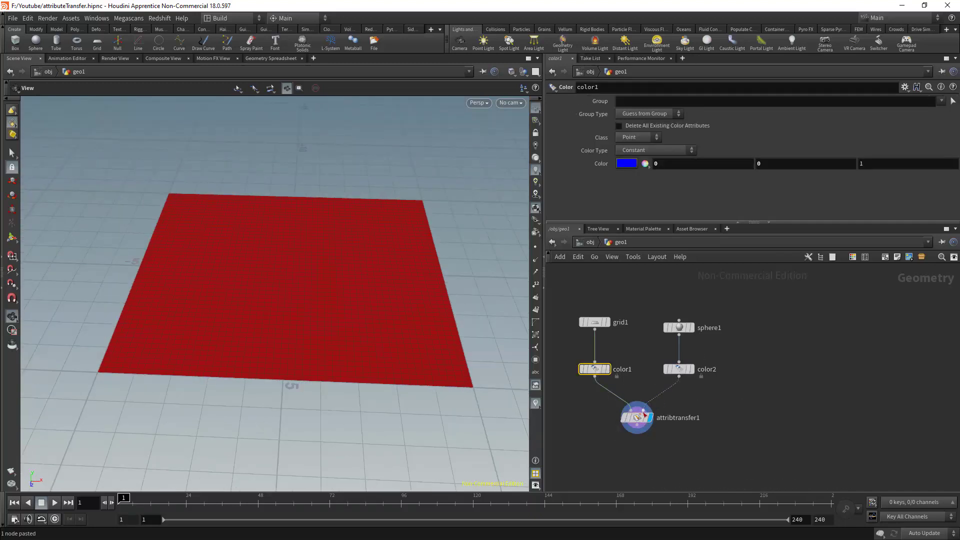
left_click(637, 418)
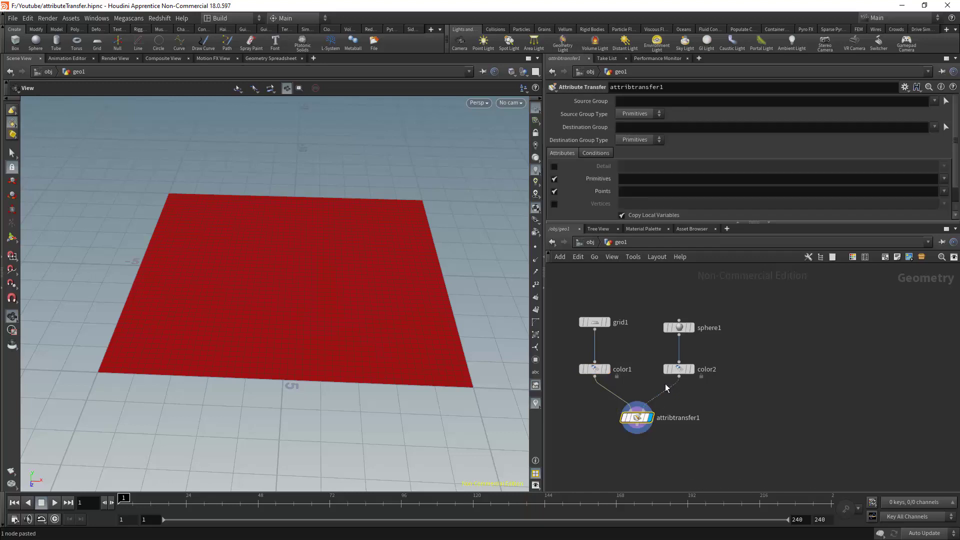
left_click(689, 369)
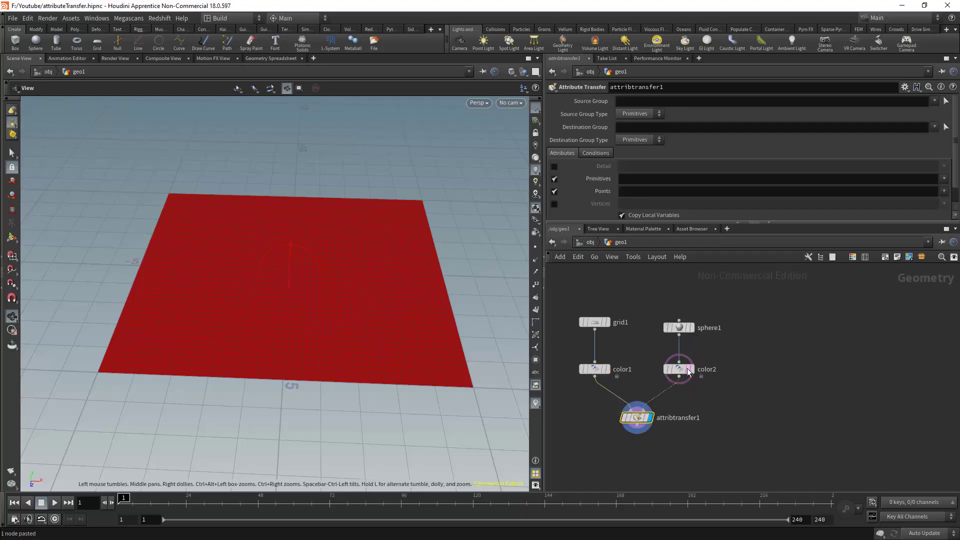
Set the Attribute Transfer's Distance Threshold to 1 and its Blend Width to 0.42.
left_click(678, 369)
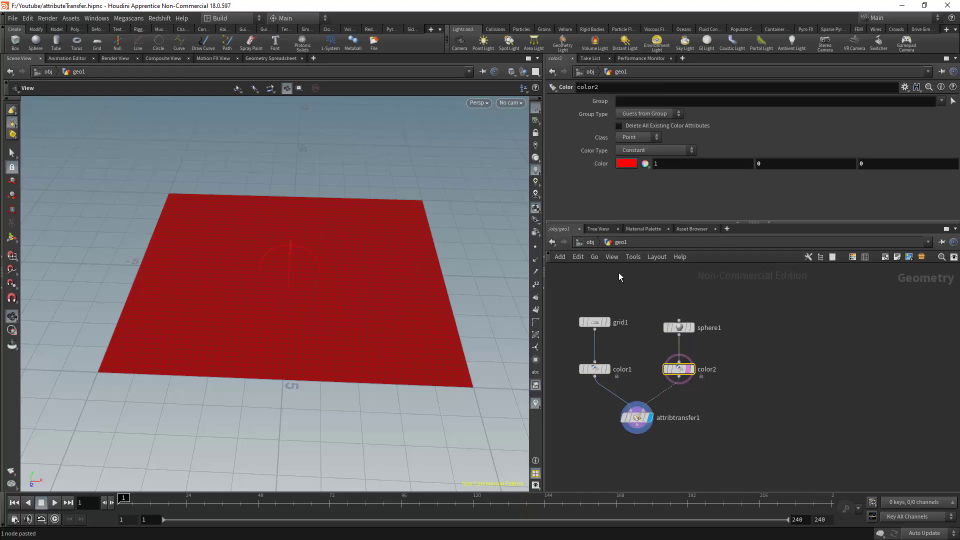
left_click(637, 409)
left_click(596, 153)
scroll(889, 187, "down", 1)
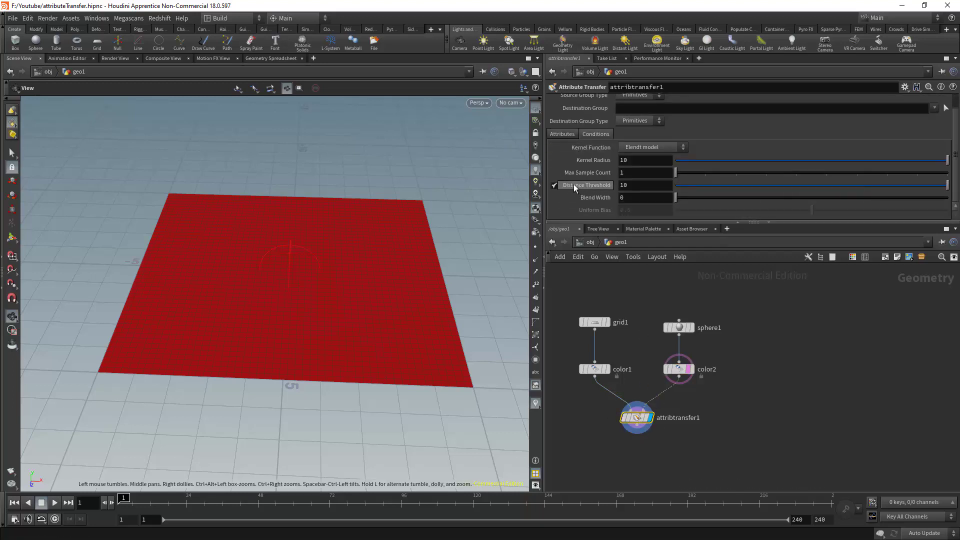
left_click_drag(944, 191, 703, 194)
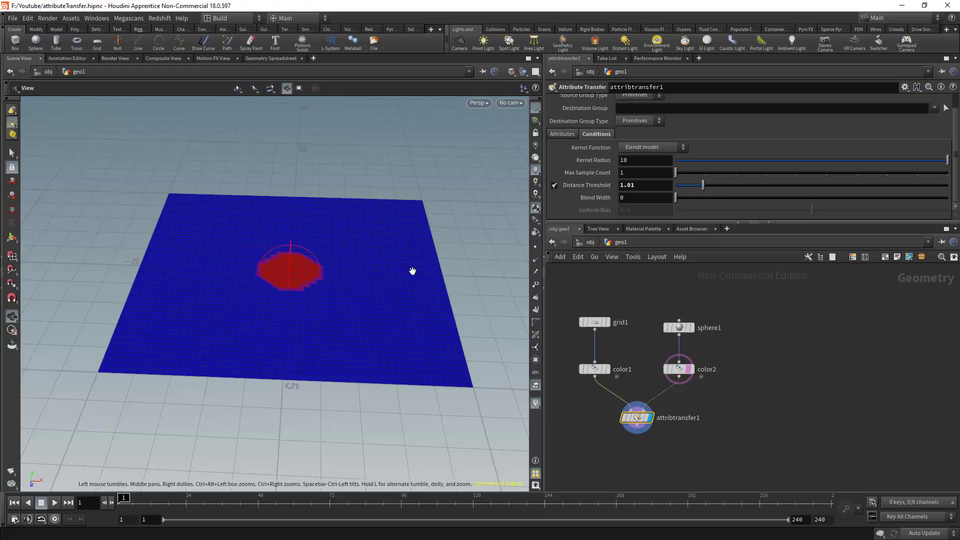
left_click_drag(302, 264, 306, 272)
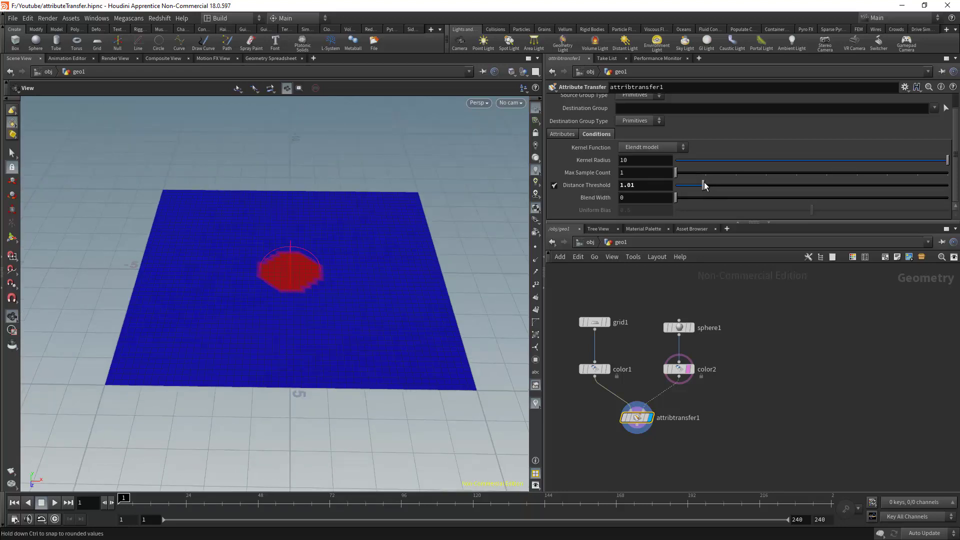
left_click_drag(702, 185, 616, 208)
type("1")
key("Return")
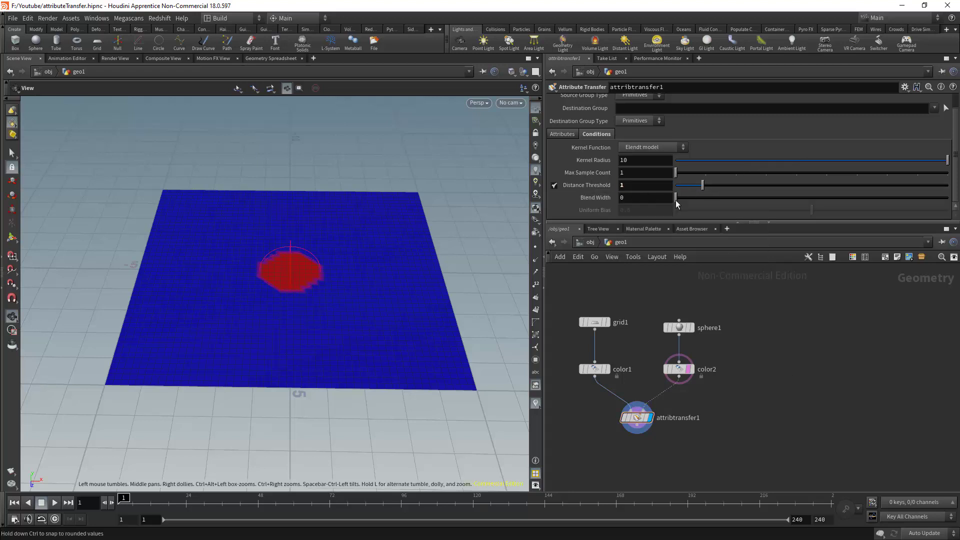
mouse_move(676, 200)
left_mouse_down()
mouse_move(709, 202)
mouse_move(689, 207)
left_mouse_up()
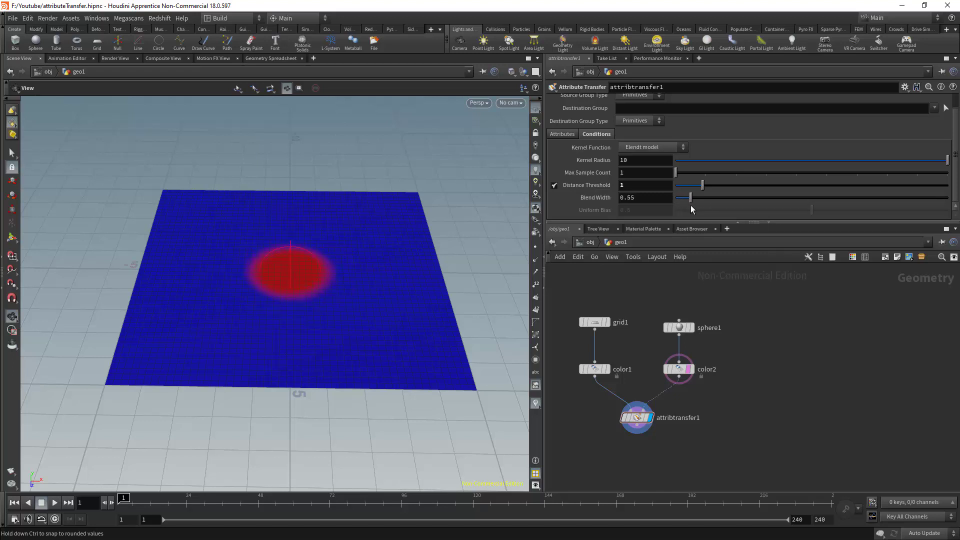
Set sphere1's center X to 1.72 and shift the sphere1 and color2 nodes slightly up in the network.
left_click(680, 327)
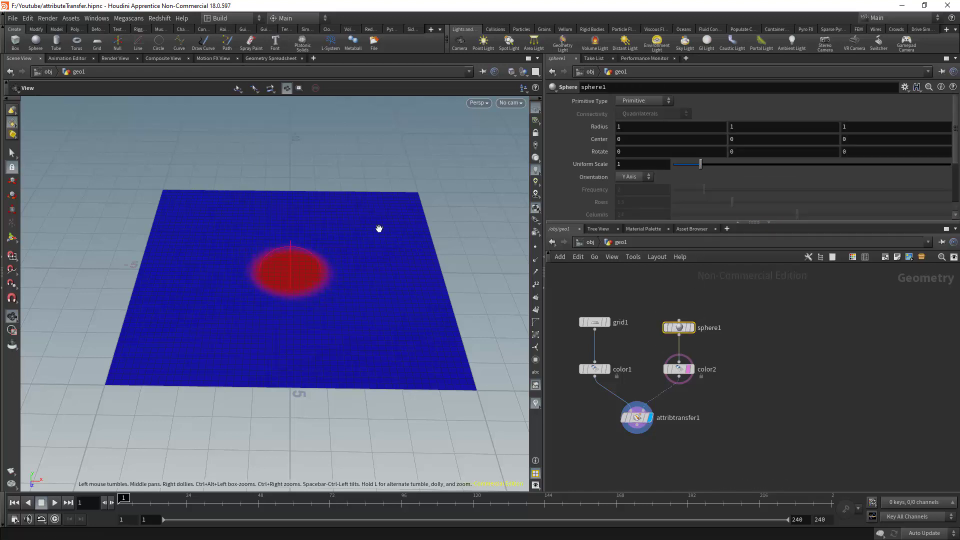
left_click(11, 210)
left_click(12, 182)
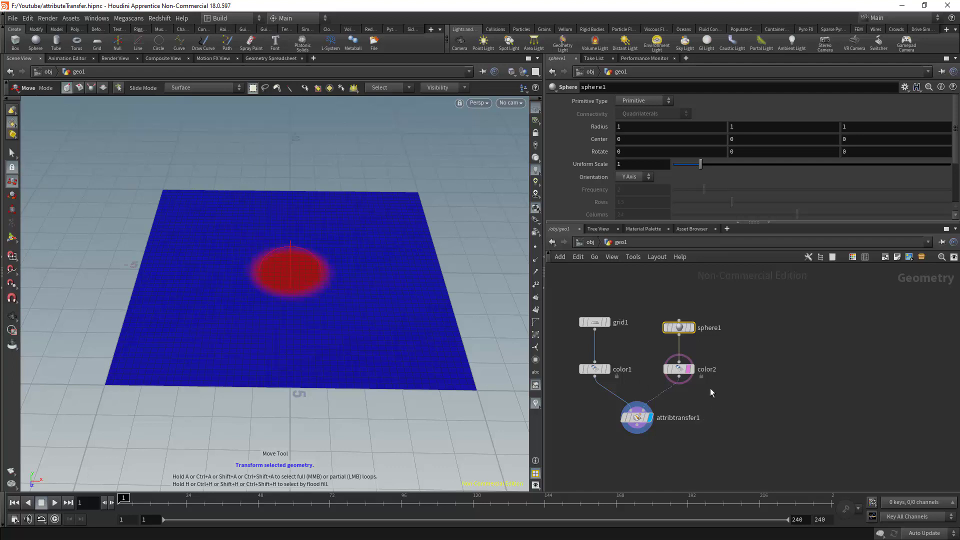
left_click(12, 237)
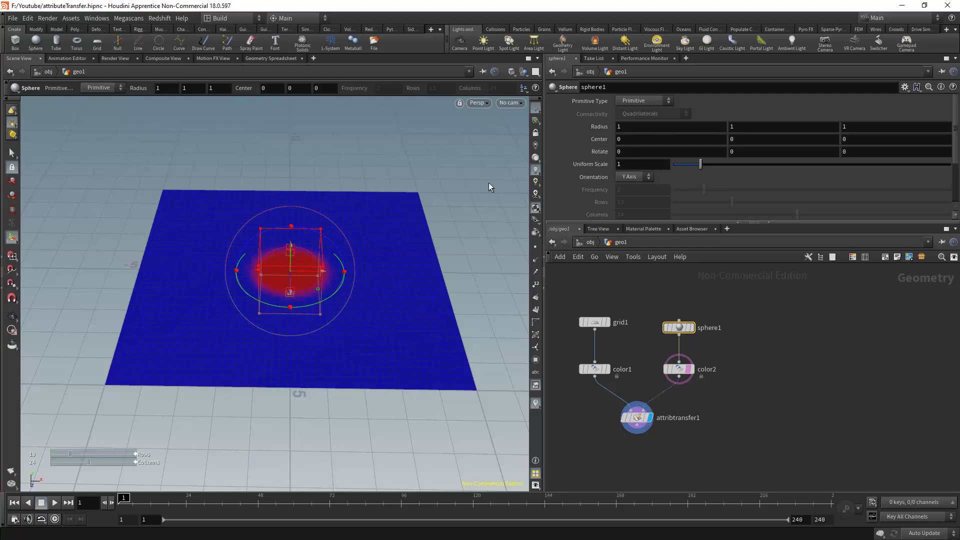
key("s")
middle_click_drag(647, 139, 679, 139)
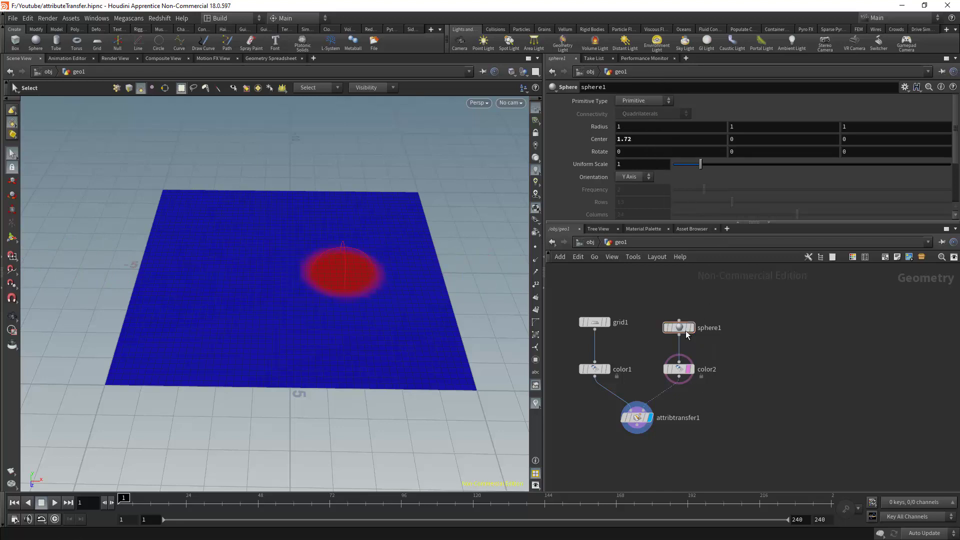
left_click_drag(686, 334, 687, 319)
left_click_drag(682, 371, 682, 362)
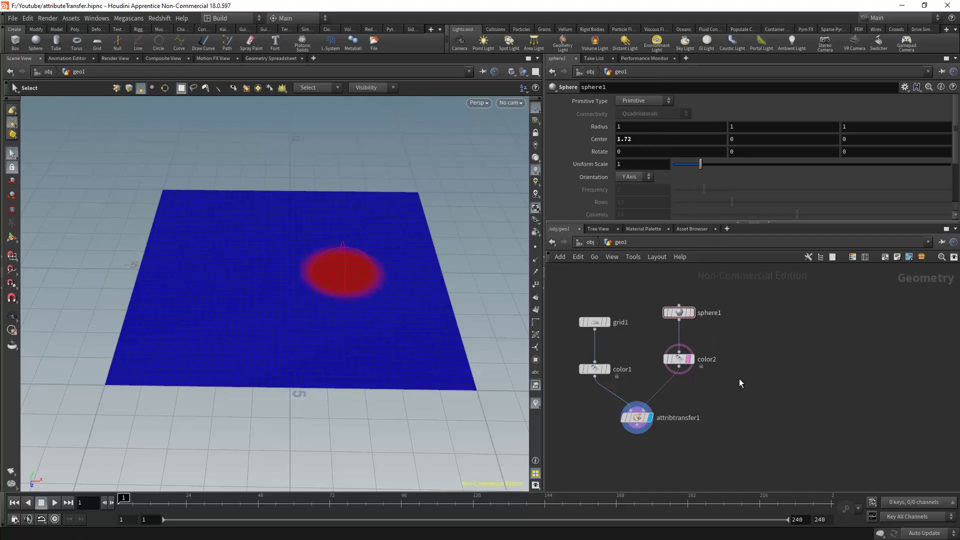
Compare the point attribute values of the Attribute Transfer and color2 nodes, sorting the transfer's values by Cd[r], and return to the 3D view.
left_click(640, 417)
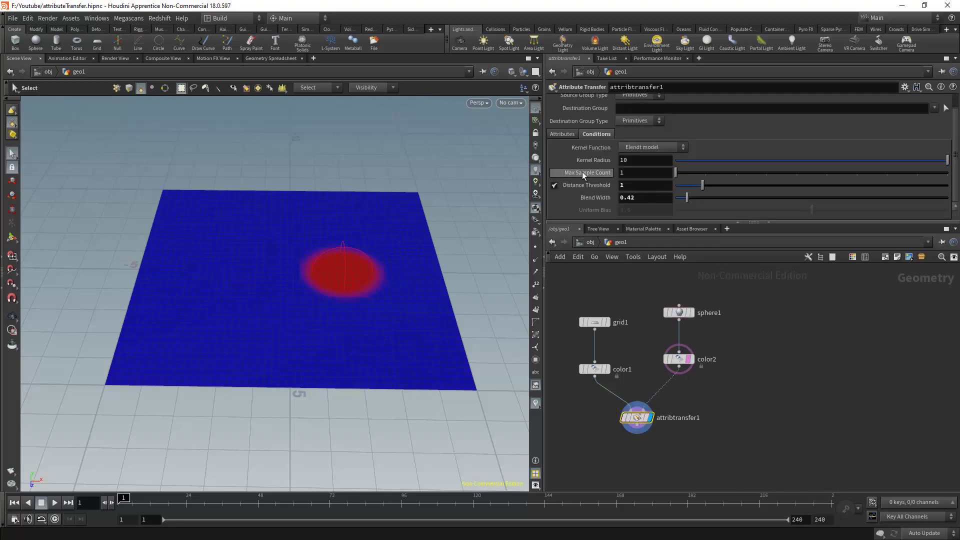
left_click(570, 135)
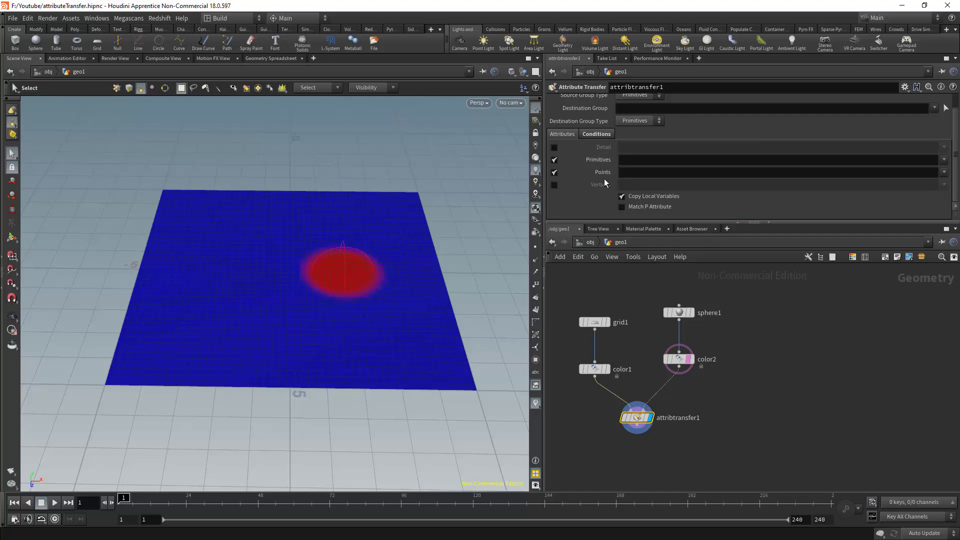
left_click(271, 58)
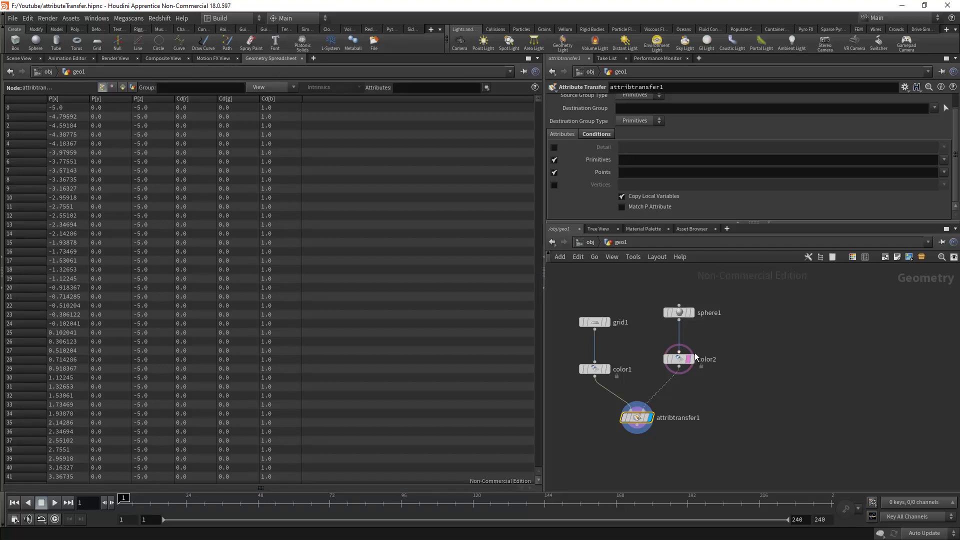
left_click(679, 359)
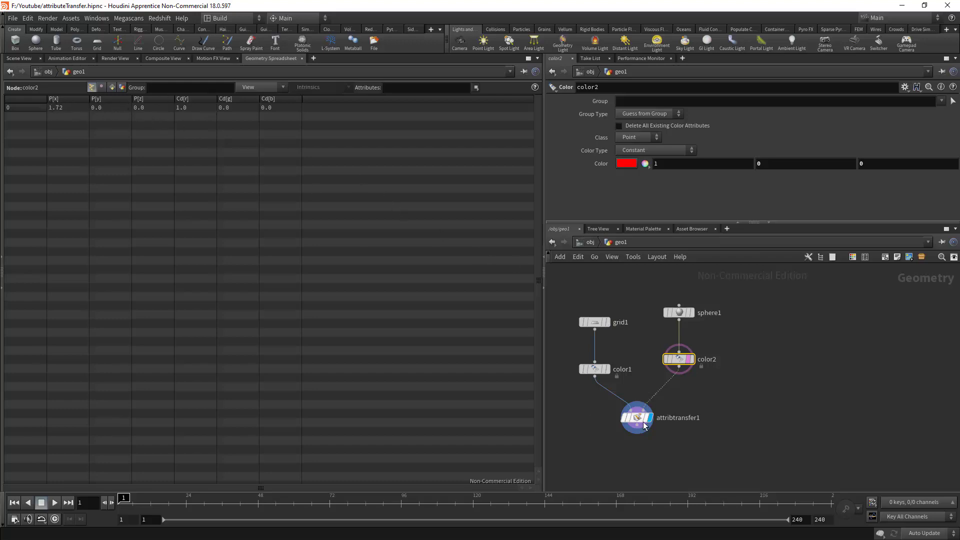
mouse_move(681, 362)
left_click(636, 418)
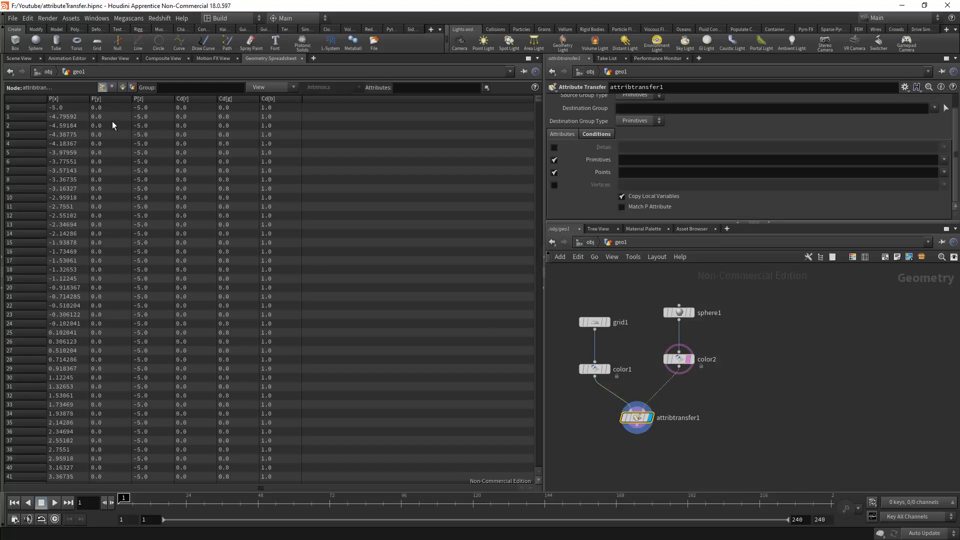
left_click(196, 100)
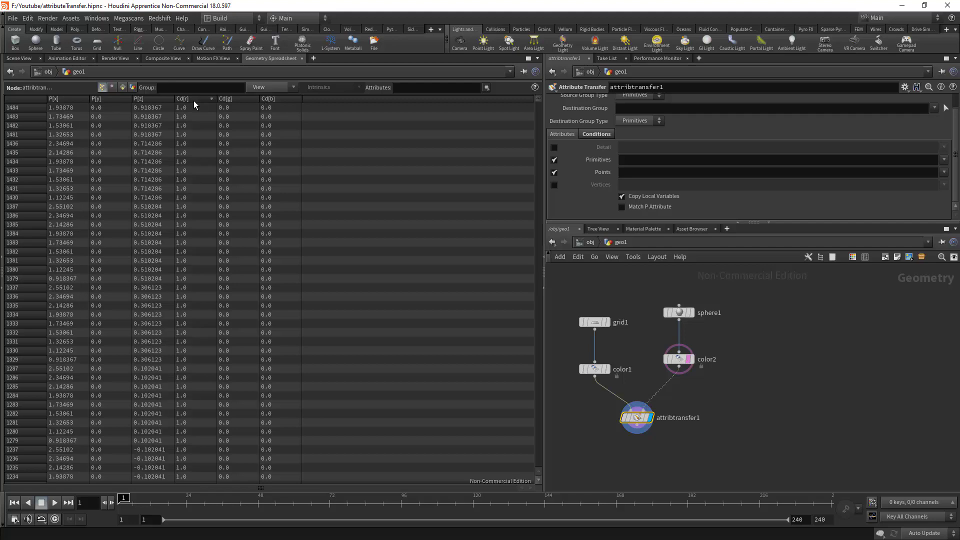
left_click(182, 99)
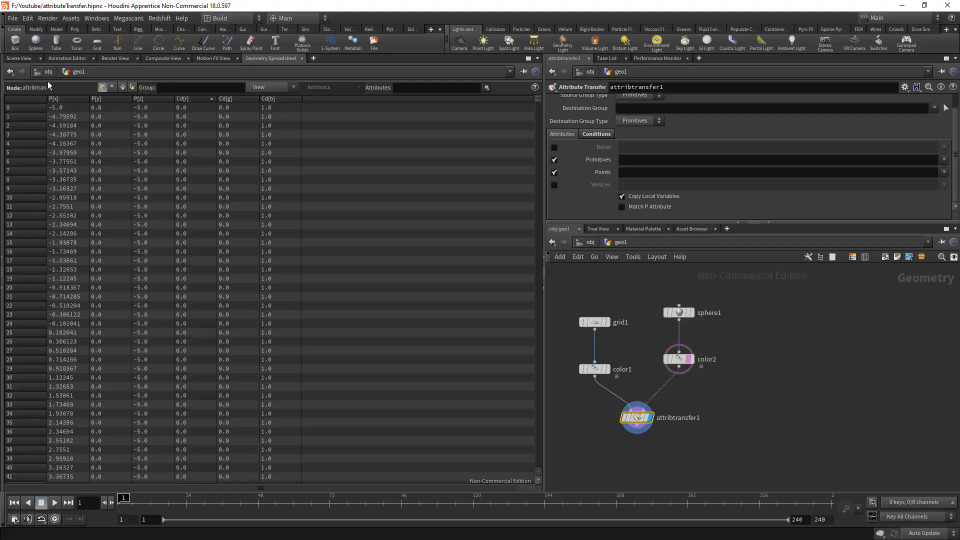
left_click(22, 60)
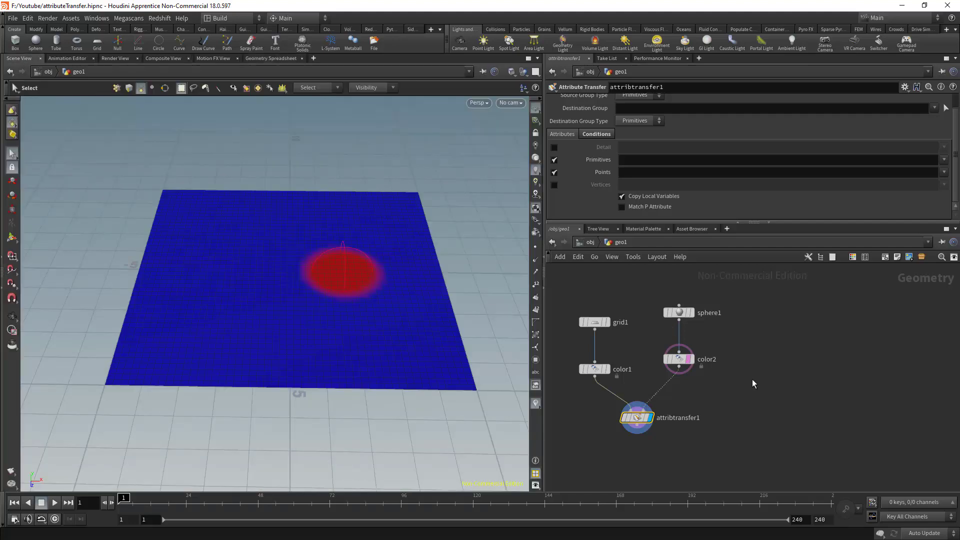
Limit the Attribute Transfer to the point attribute Cd and disable the transfer of primitive attributes.
left_click(943, 172)
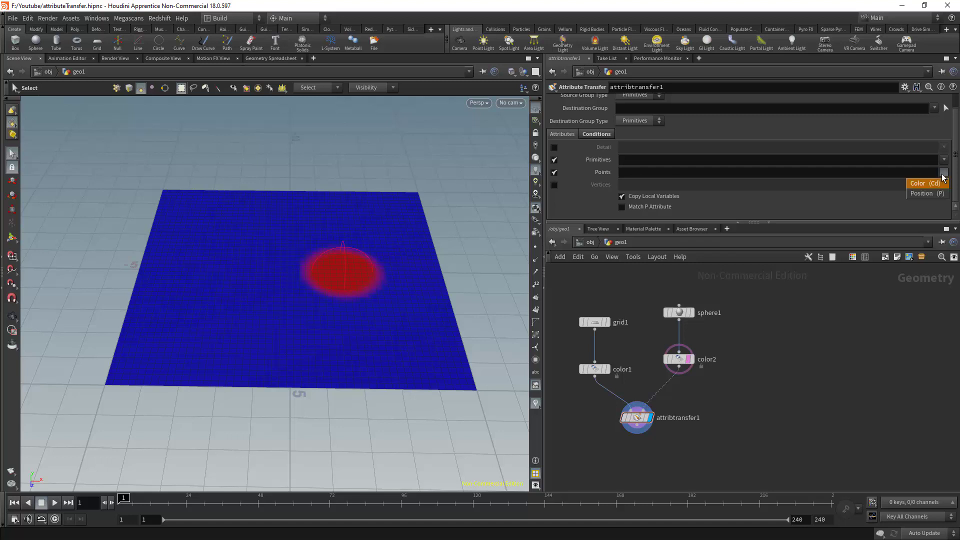
left_click(925, 184)
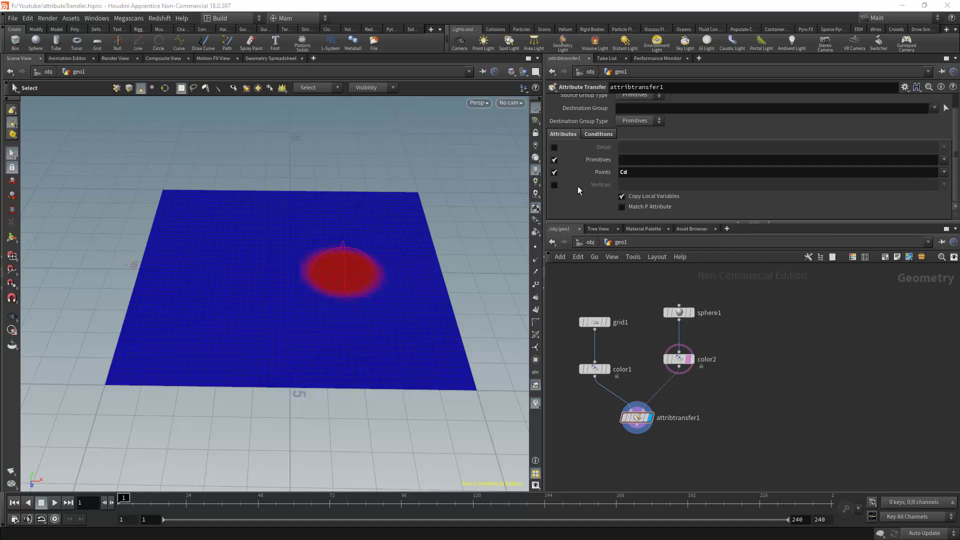
left_click(554, 160)
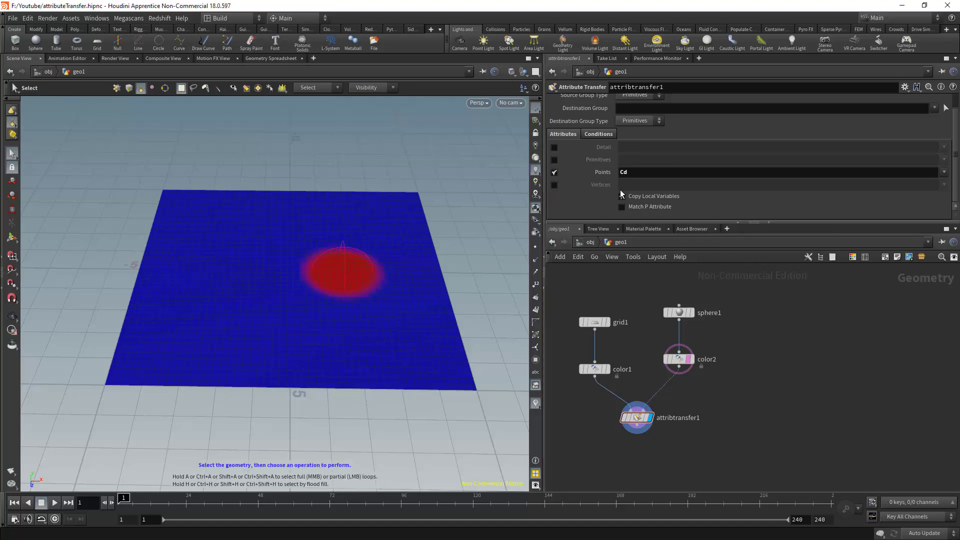
key("Tab")
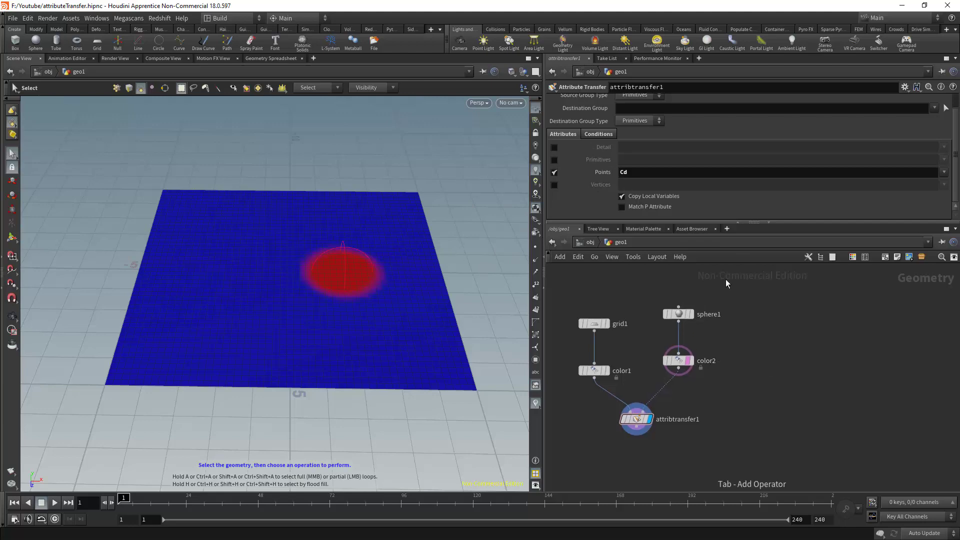
type("pointw")
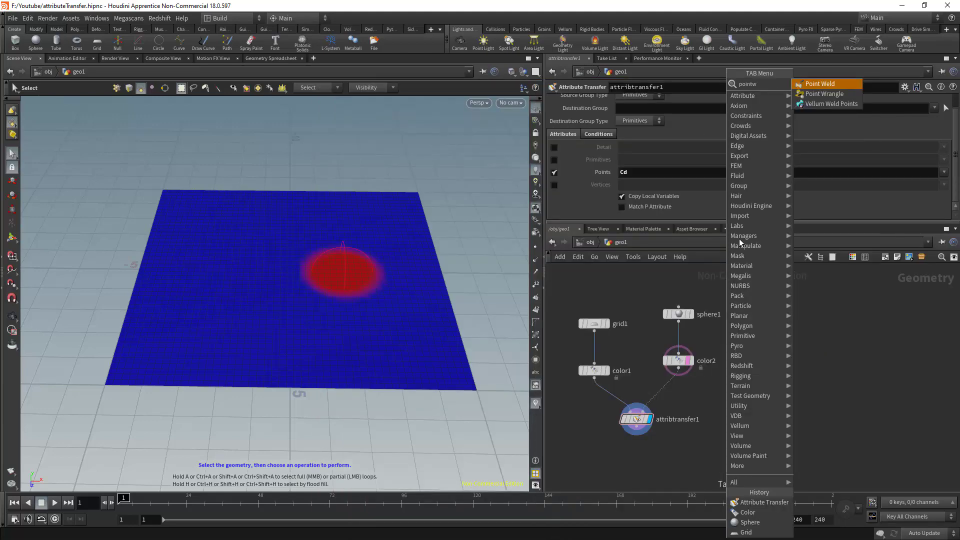
left_click(822, 96)
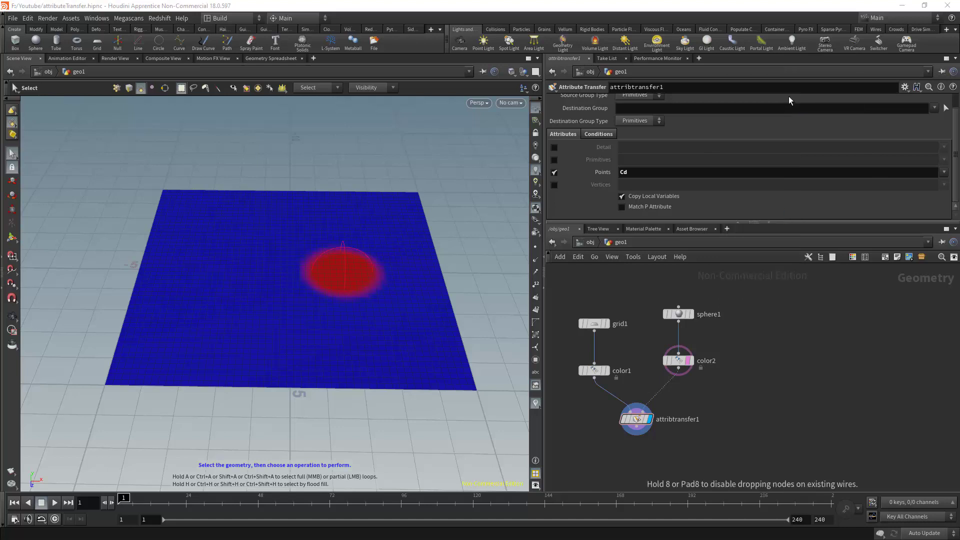
left_click(681, 395)
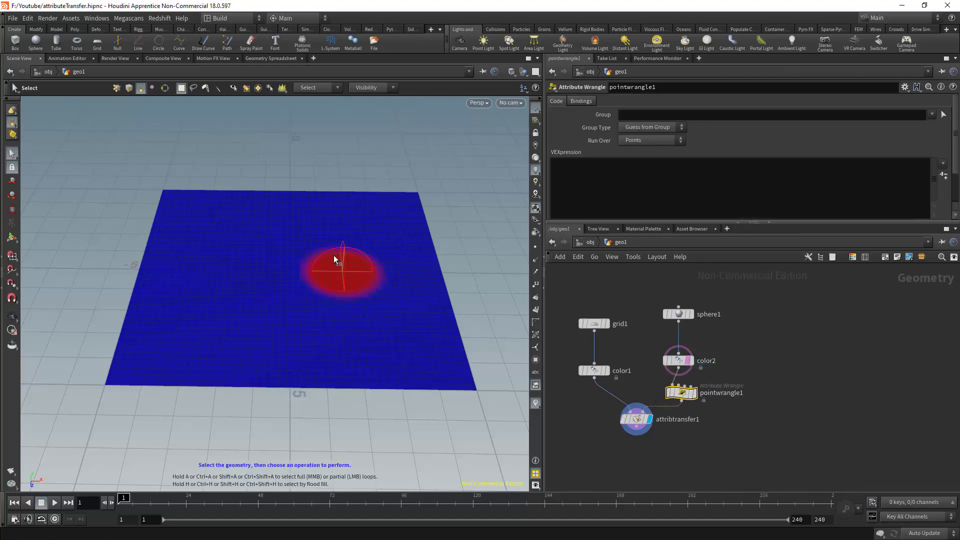
left_click(612, 167)
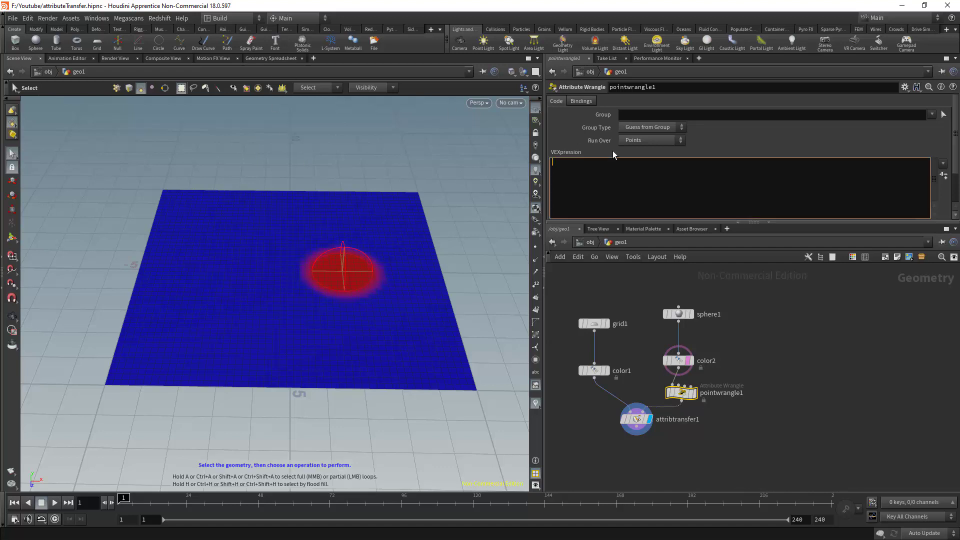
type("@myattr = 1;")
Check the point attributes of pointwrangle1, color1 and the Attribute Transfer by displaying each in turn, and return to the 3D view.
left_click(690, 395)
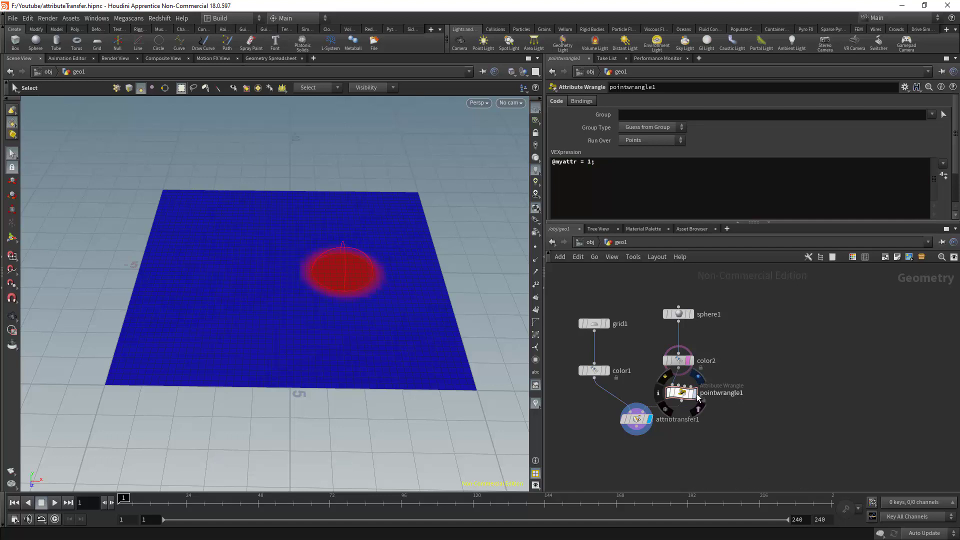
left_click(278, 59)
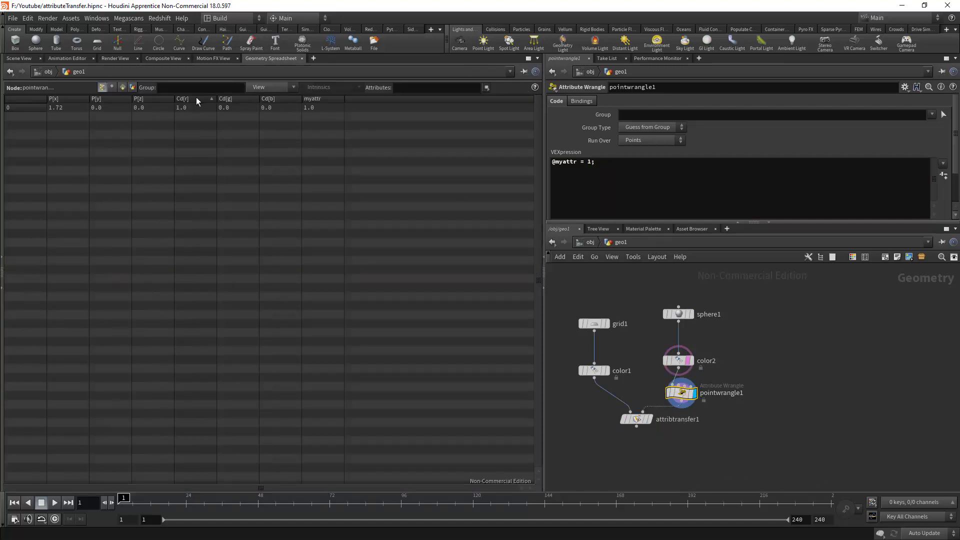
left_click(605, 370)
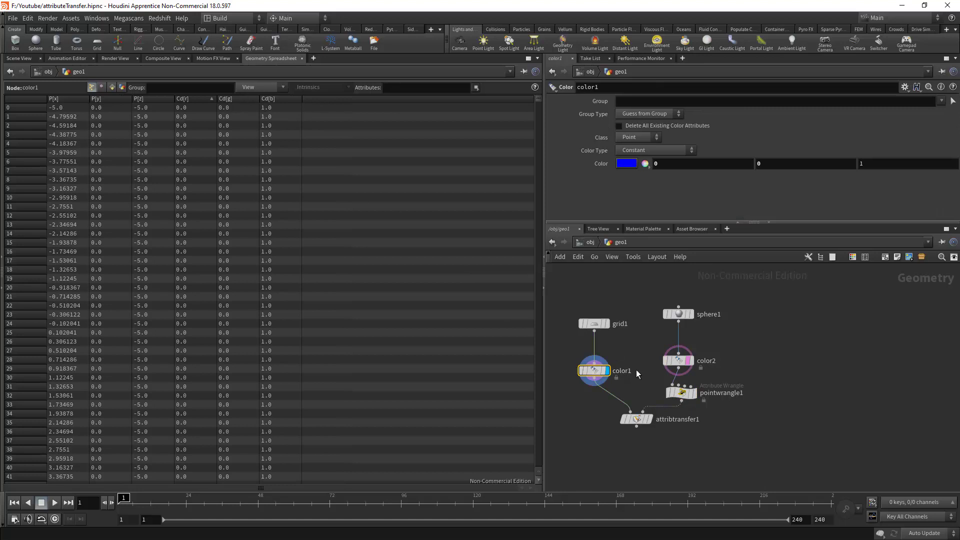
left_click(652, 420)
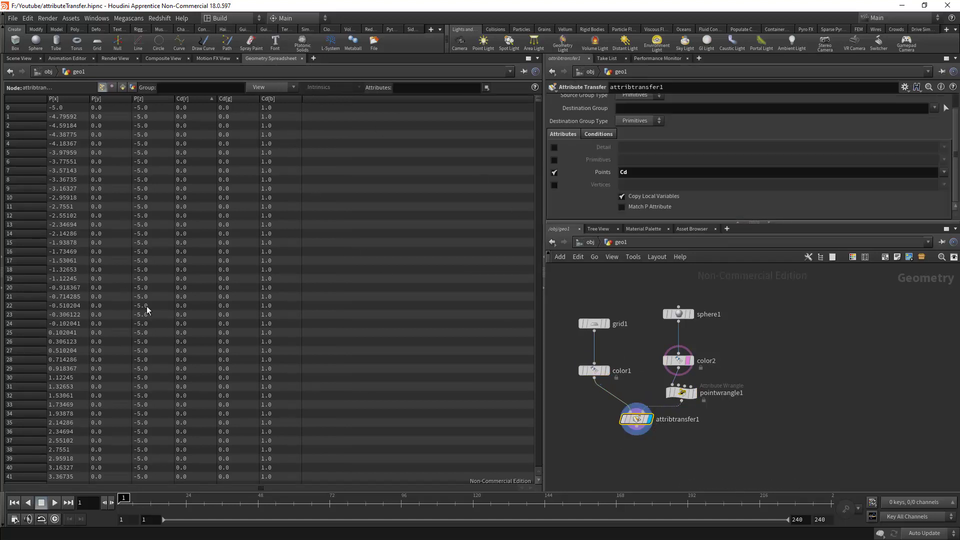
left_click(23, 59)
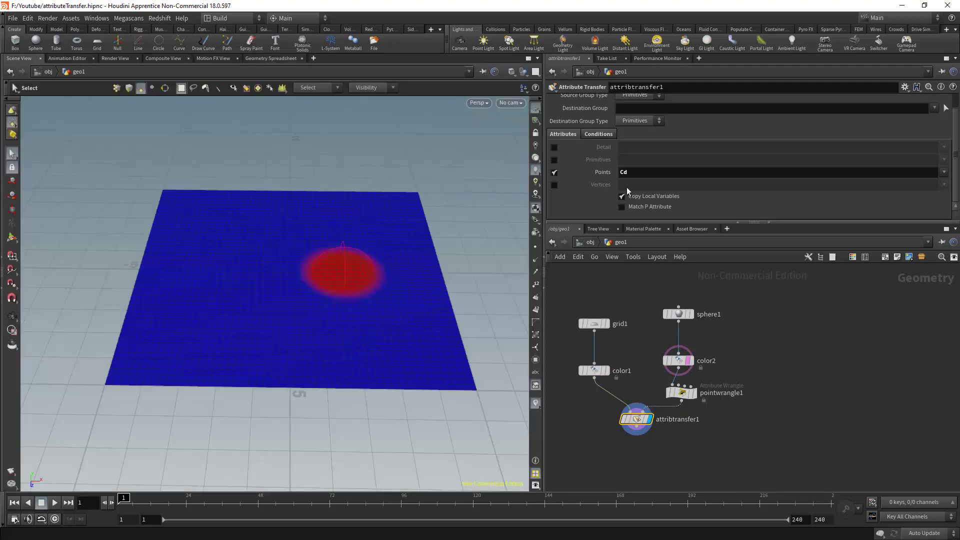
Add myattr to the point attributes transferred alongside Cd, and check the resulting point values.
left_click(943, 172)
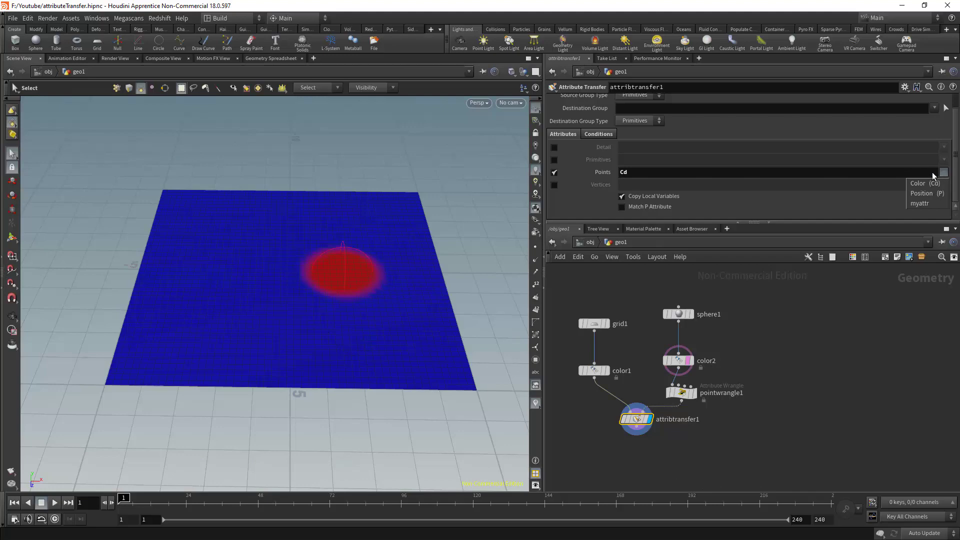
left_click(920, 203)
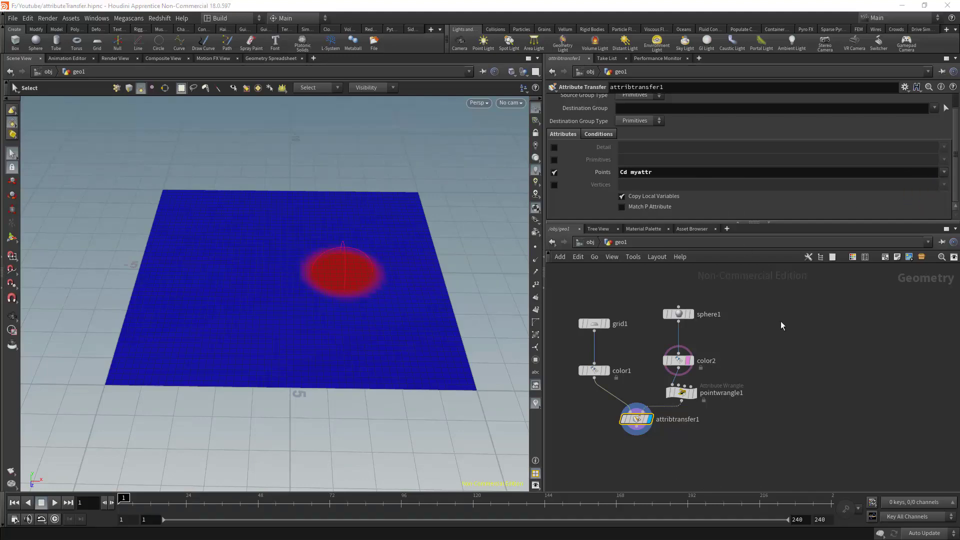
left_click(271, 58)
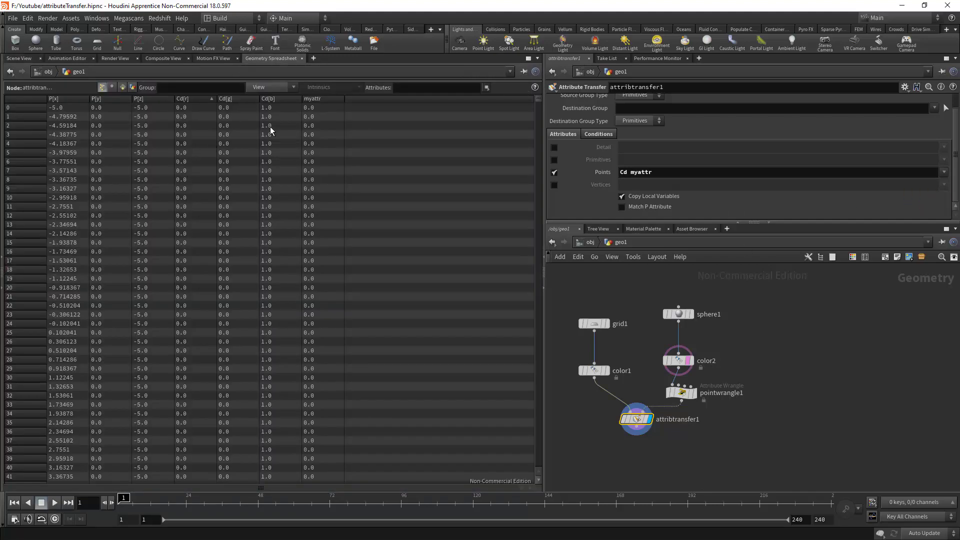
Sort the Attribute Transfer's point values by myattr in descending order to examine them, and return to the 3D view.
left_click(317, 100)
left_click(313, 100)
left_click(313, 100)
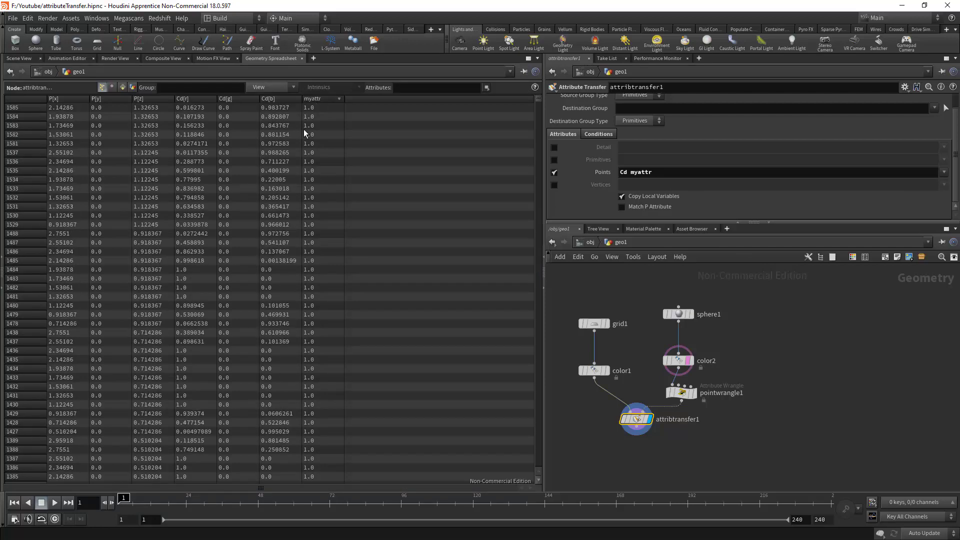
left_click(18, 58)
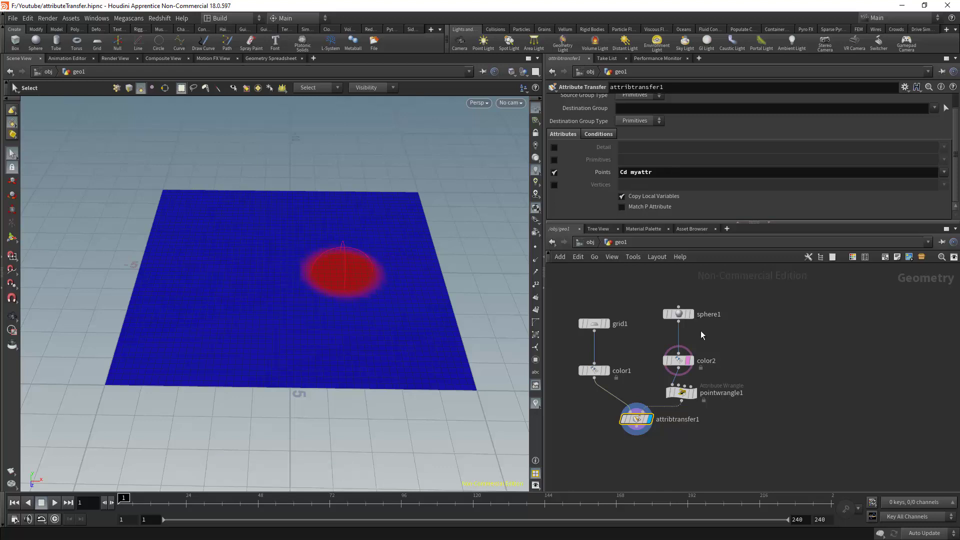
Space out sphere1, color2 and pointwrangle1 vertically, and move attribtransfer1 below color1.
left_click_drag(679, 314, 679, 296)
mouse_move(683, 365)
left_click_drag(682, 365, 683, 342)
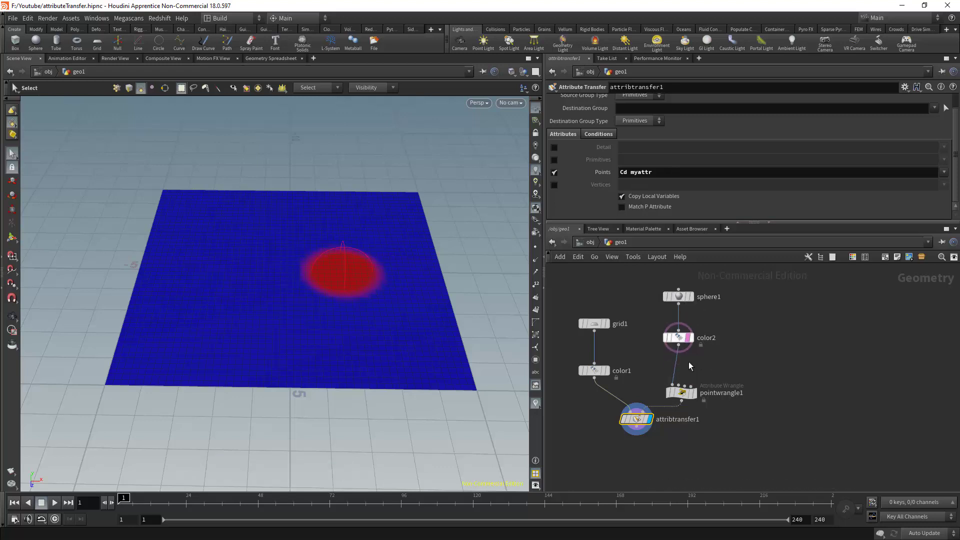
left_click_drag(682, 391, 683, 374)
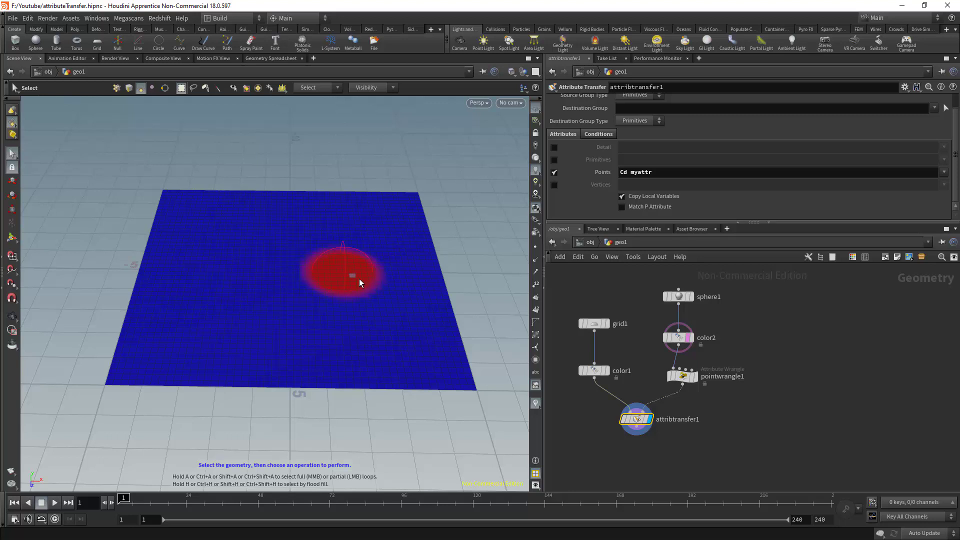
left_click(683, 378)
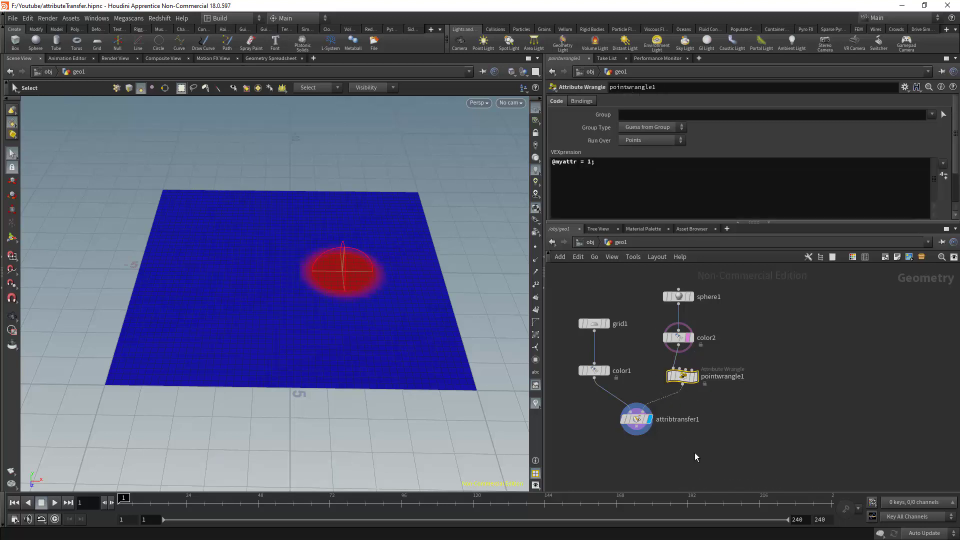
middle_click_drag(694, 452, 685, 424)
left_click_drag(645, 408, 610, 427)
middle_click_drag(775, 337, 765, 393)
Animate sphere1's X center with keyframes of 6.22 at frame 1 and -5.68 at frame 48, and go back to frame 1.
left_click(670, 327)
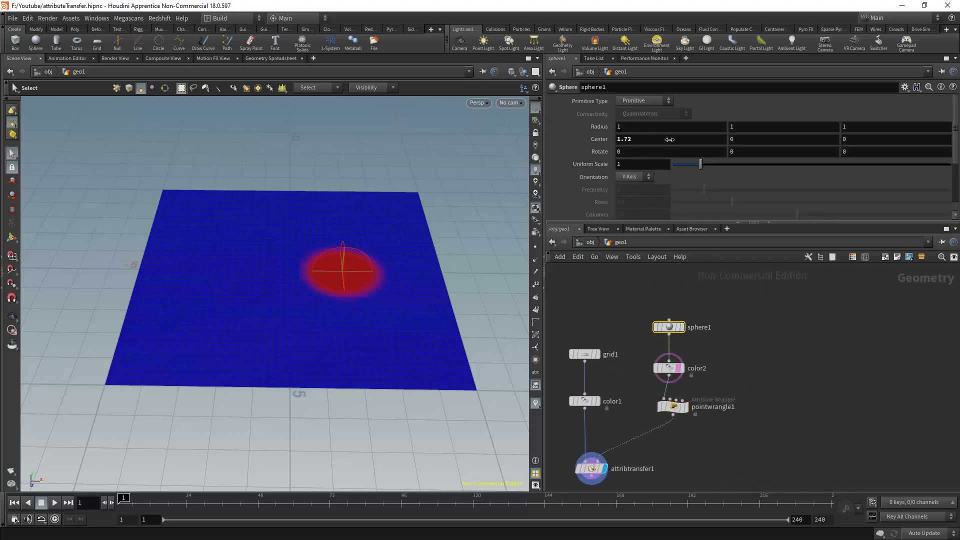
middle_click_drag(670, 139, 871, 150)
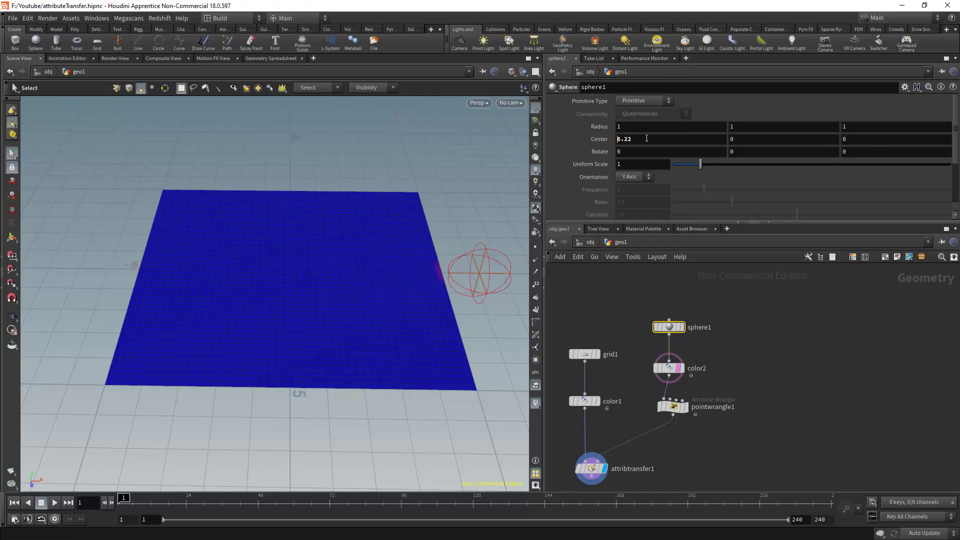
left_click(646, 139, "alt")
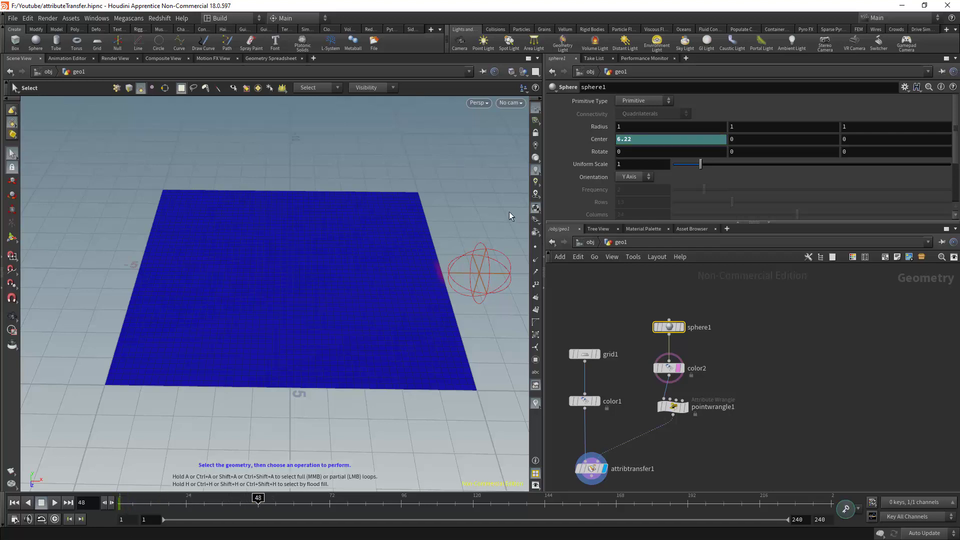
middle_click_drag(669, 139, 833, 143)
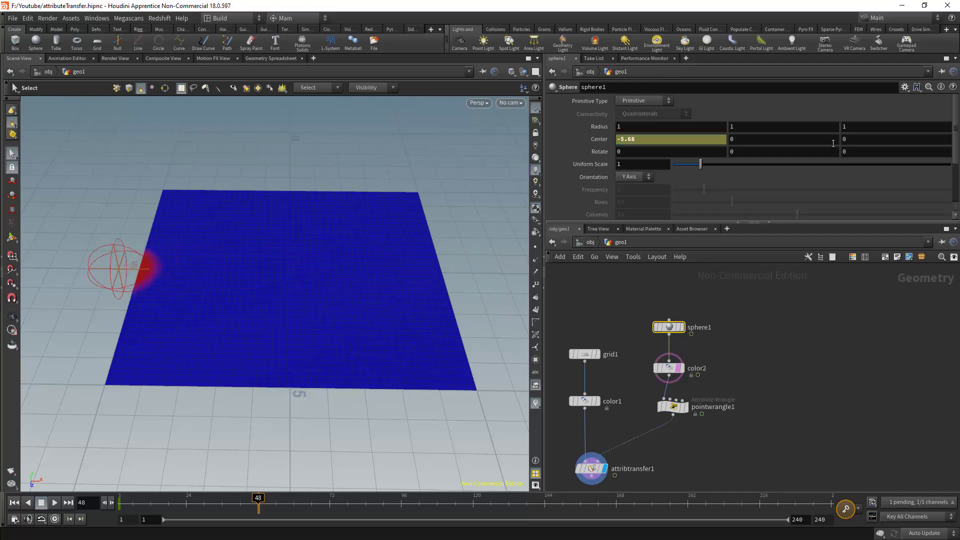
left_click(676, 142, "alt")
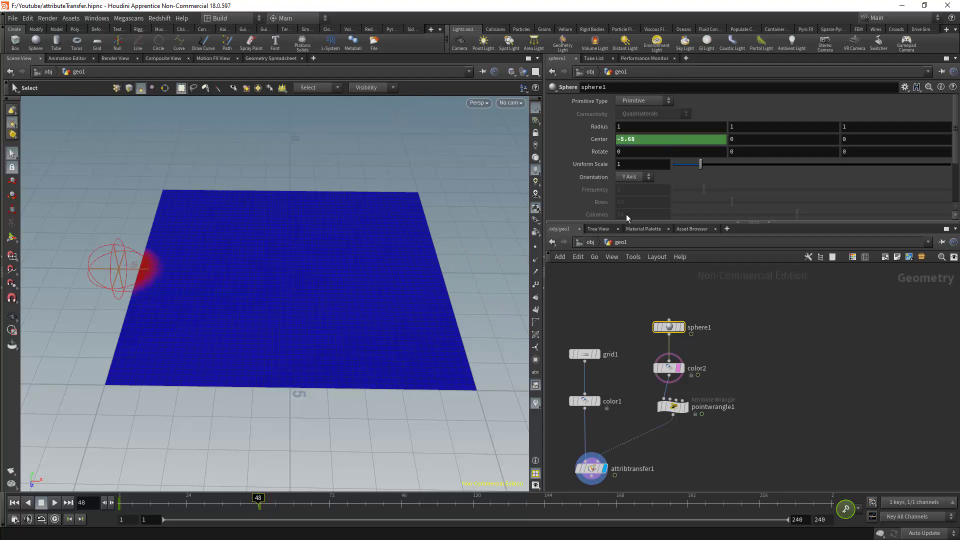
left_click_drag(250, 500, 121, 498)
Add a Solver node to the geo1 network and place it beside attribtransfer1.
middle_click_drag(668, 461, 705, 356)
left_click(722, 371)
key("Tab")
type("so")
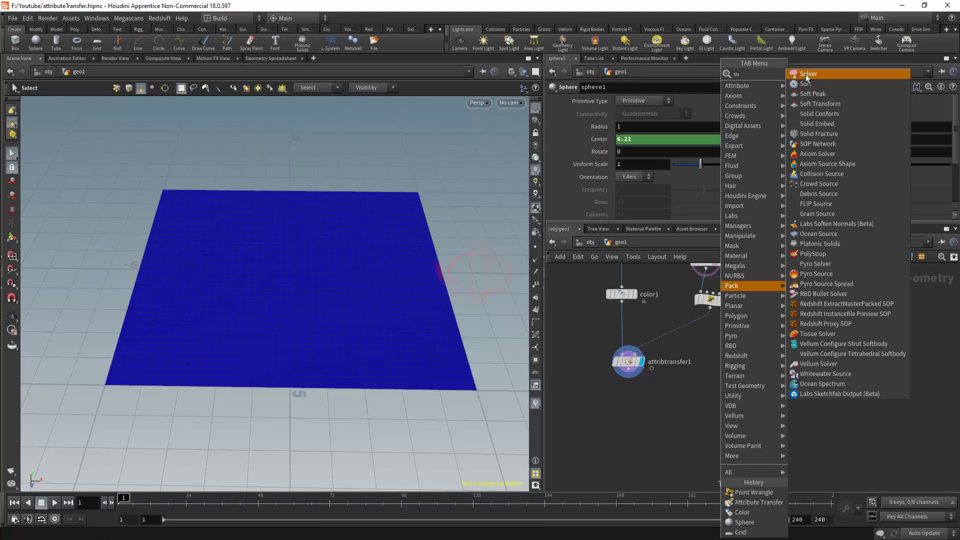
left_click(840, 73)
left_click(634, 424)
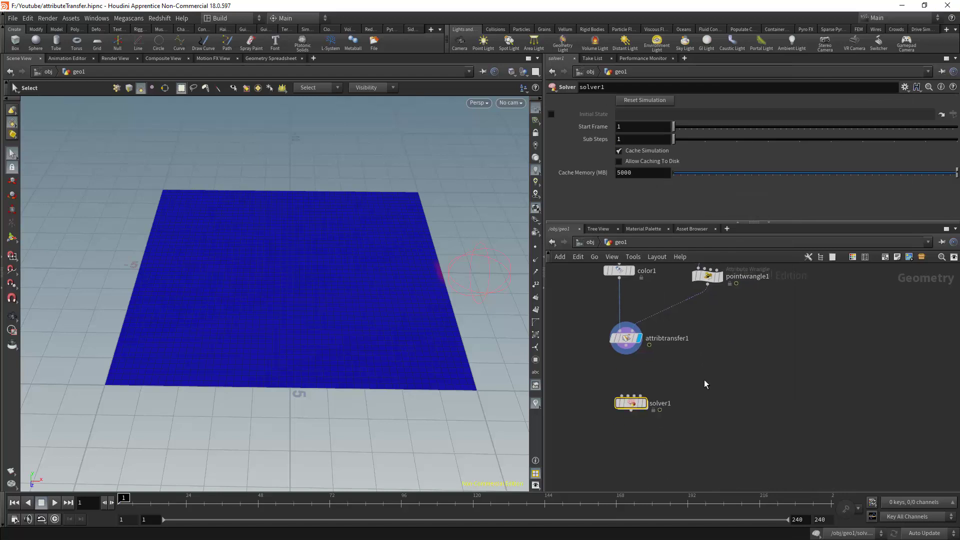
left_click_drag(629, 401, 716, 352)
middle_click_drag(709, 390, 700, 414)
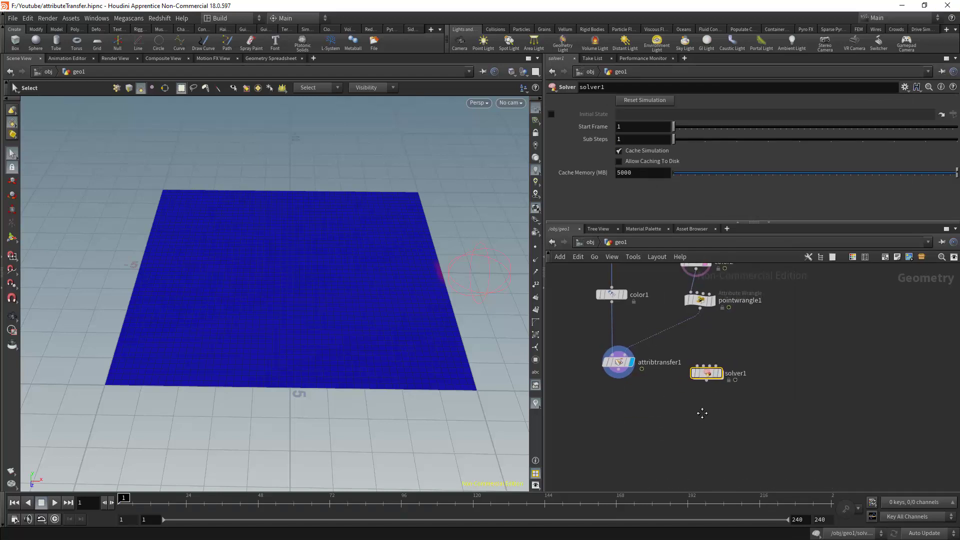
Connect color1 to the first input of solver1 and pointwrangle1 to its second input.
scroll(701, 414, "up", 2)
middle_click_drag(612, 290, 638, 341)
left_click_drag(598, 303, 722, 395)
left_click_drag(726, 312, 726, 404)
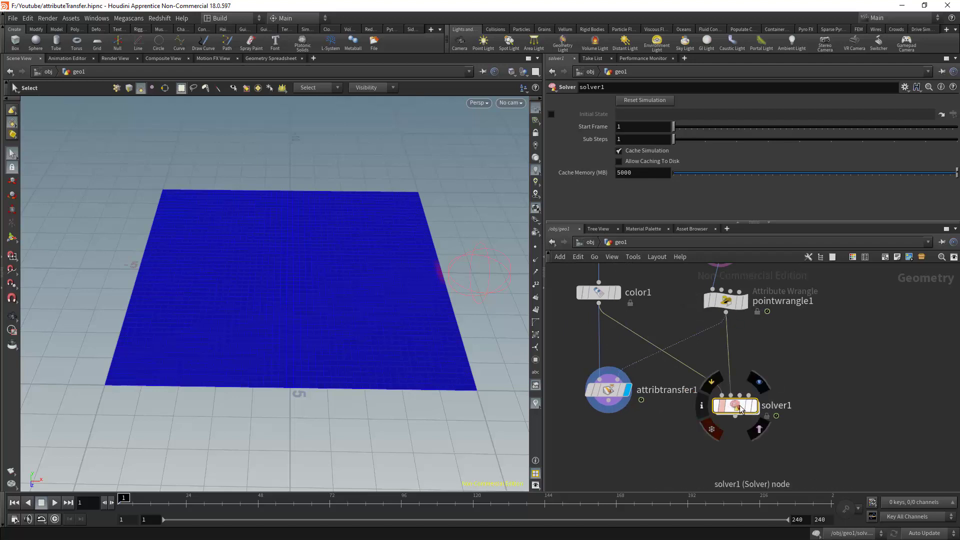
Copy attribtransfer1 and paste it into the network inside solver1.
left_click(608, 389)
key("ctrl+c")
double_click(733, 403)
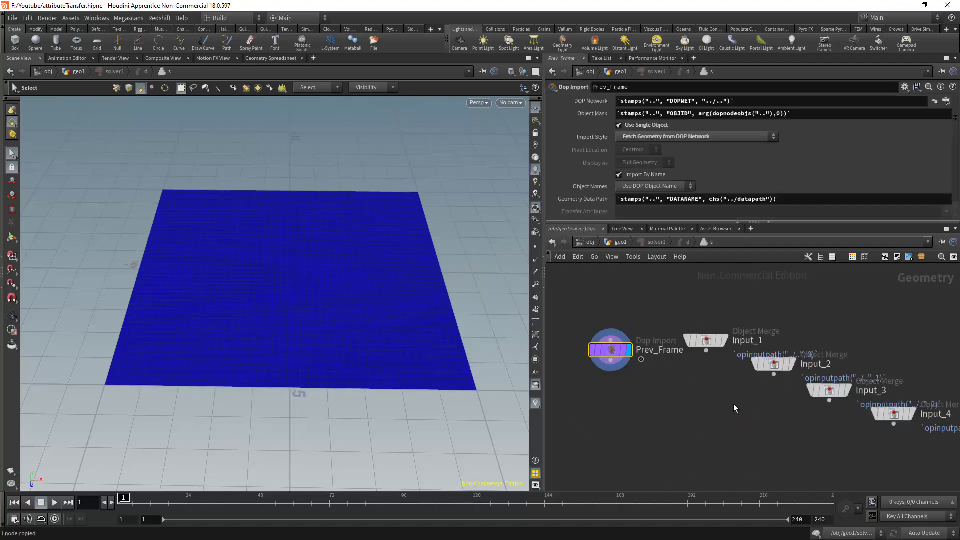
key("ctrl+v")
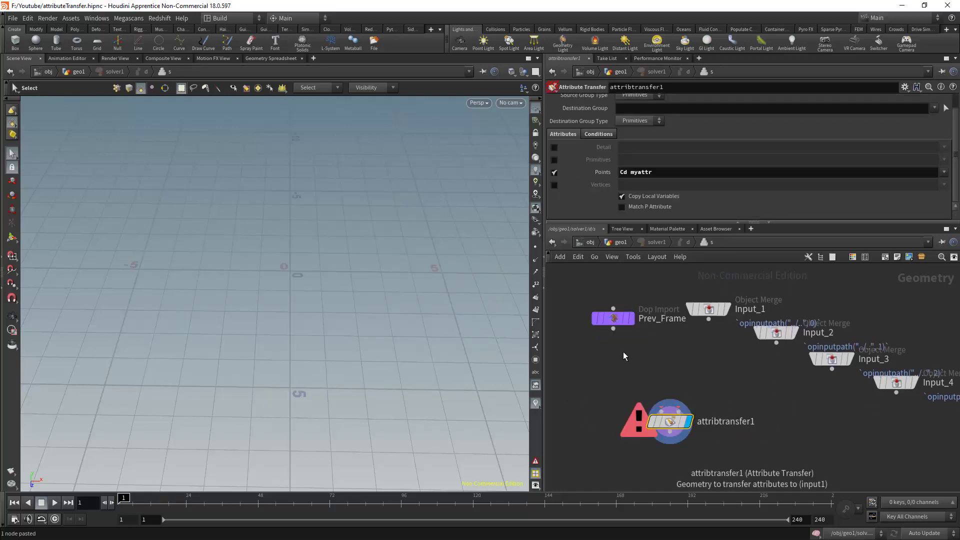
Inside the solver, wire Prev_Frame and Input_2 into attribtransfer1's first and second inputs, and place the node below Prev_Frame.
left_click_drag(613, 328, 673, 402)
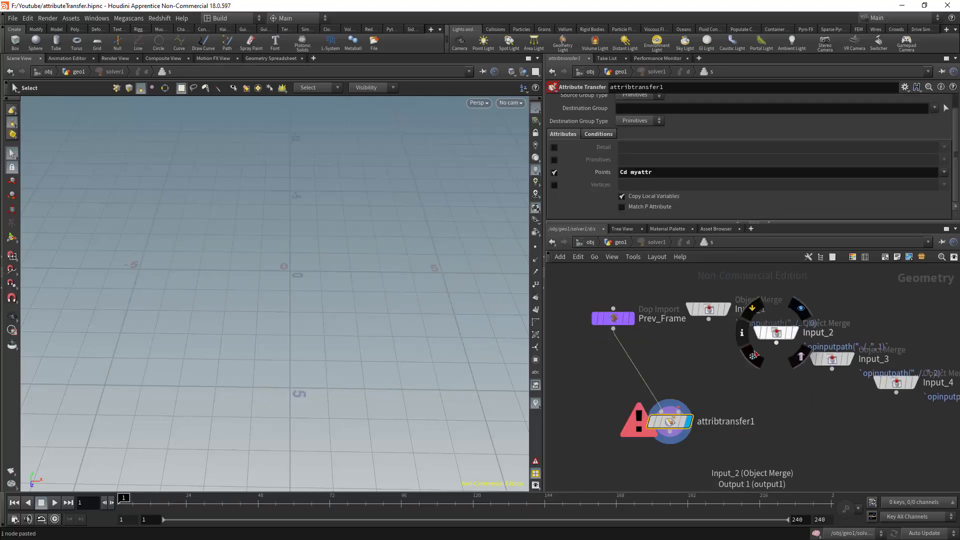
left_click_drag(776, 342, 678, 411)
left_click(619, 243)
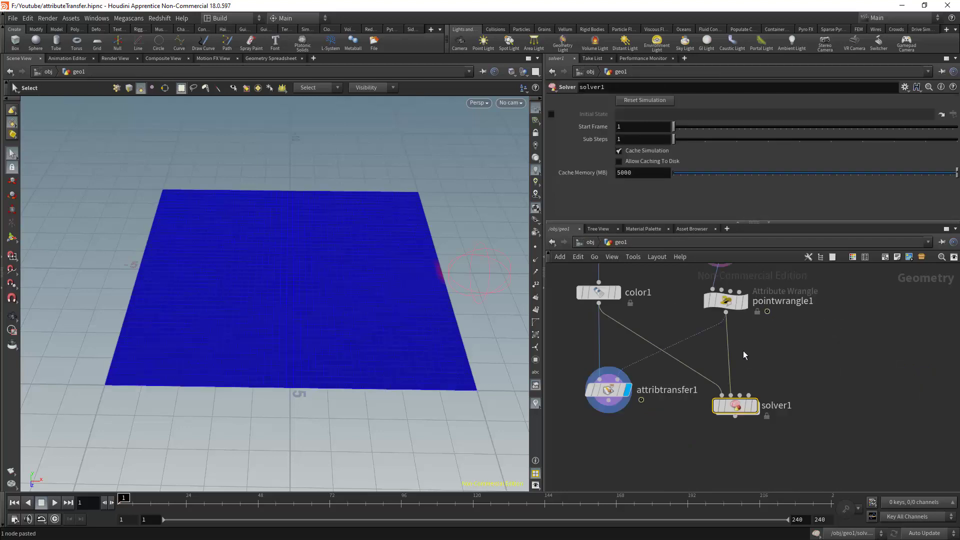
double_click(739, 408)
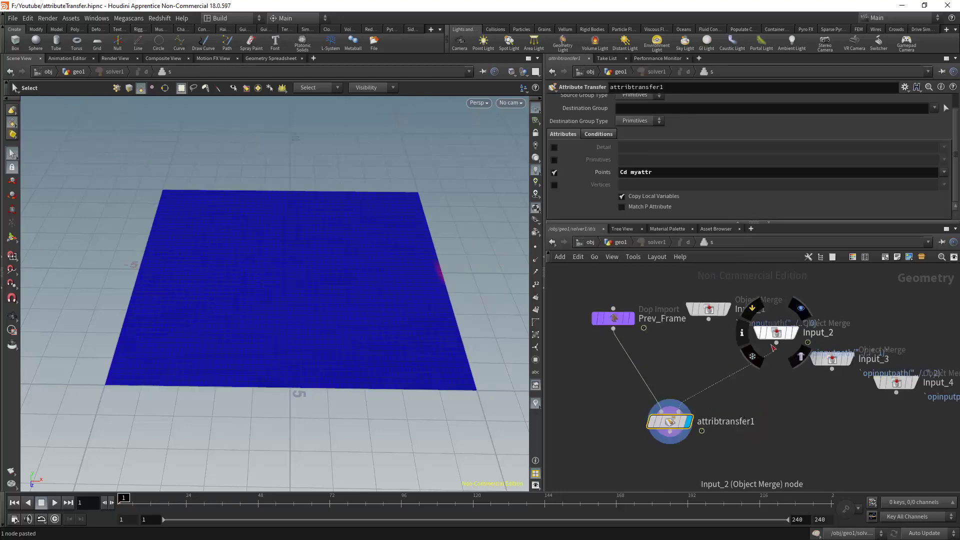
left_click_drag(670, 422, 633, 433)
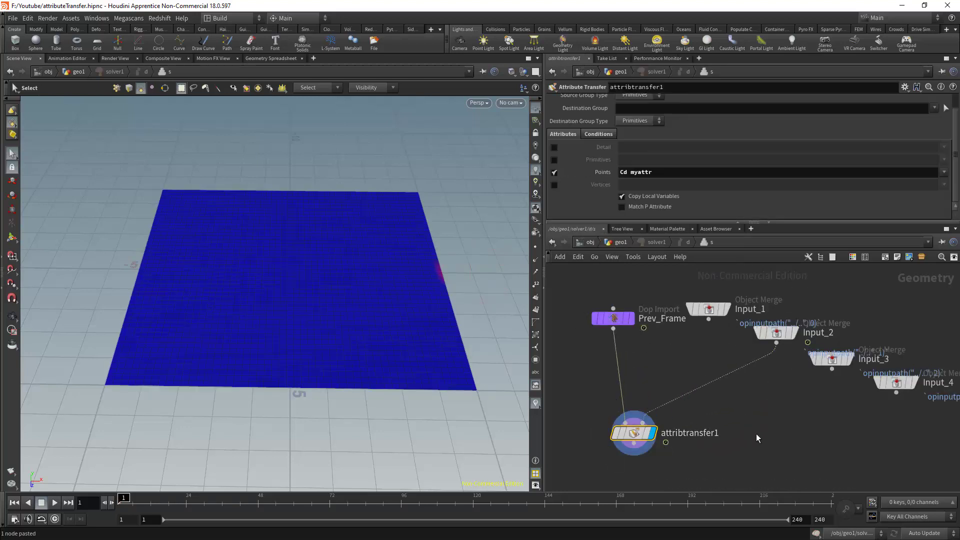
Return to geo1, display solver1, and play the simulation from the first frame.
left_click(620, 242)
left_click(753, 405)
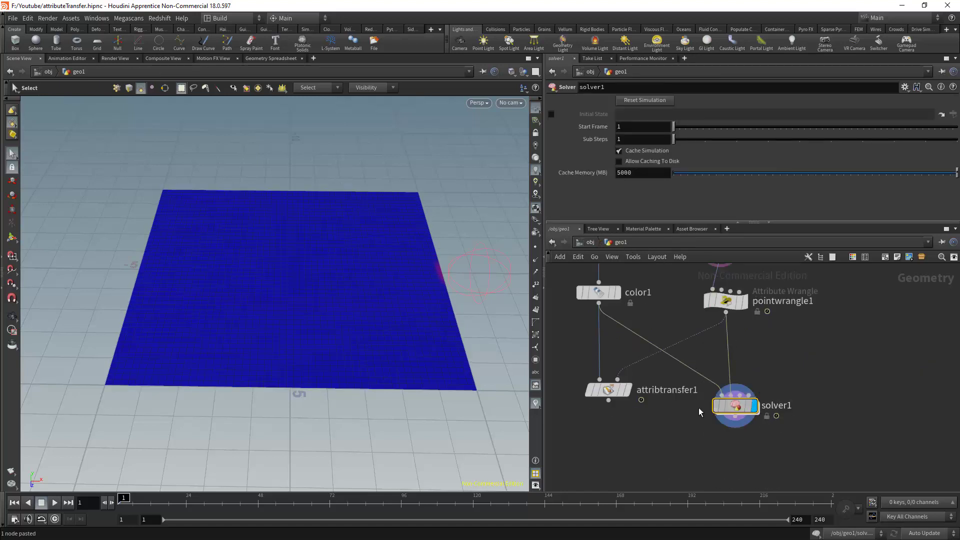
left_click(55, 503)
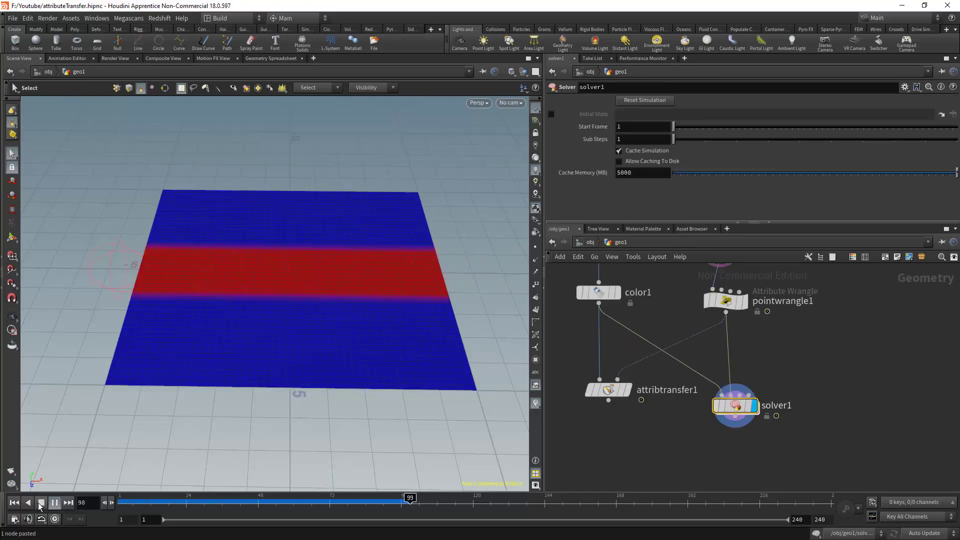
left_click(14, 503)
left_click(55, 502)
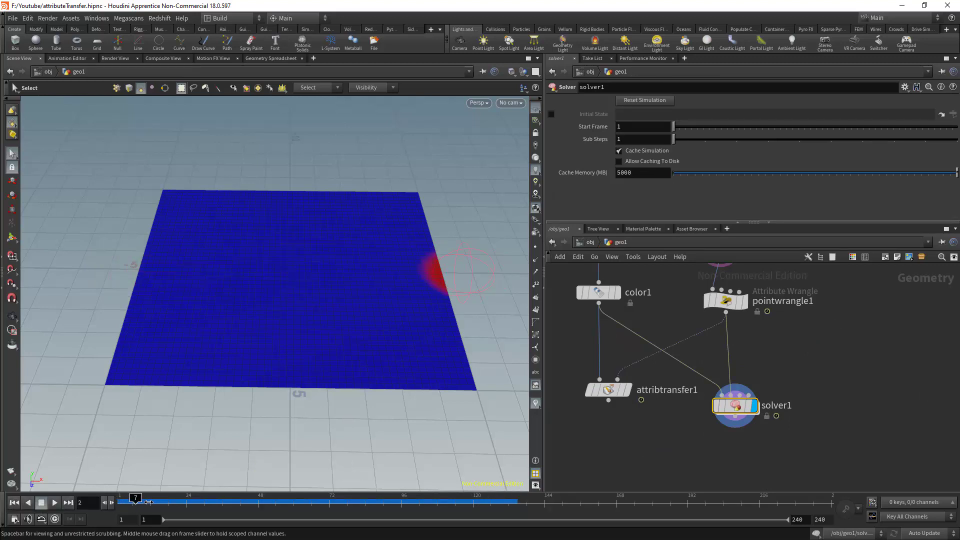
Examine the red trail on the grid from several angles while scrubbing the timeline, ending at frame 21.
left_click_drag(269, 515, 199, 505)
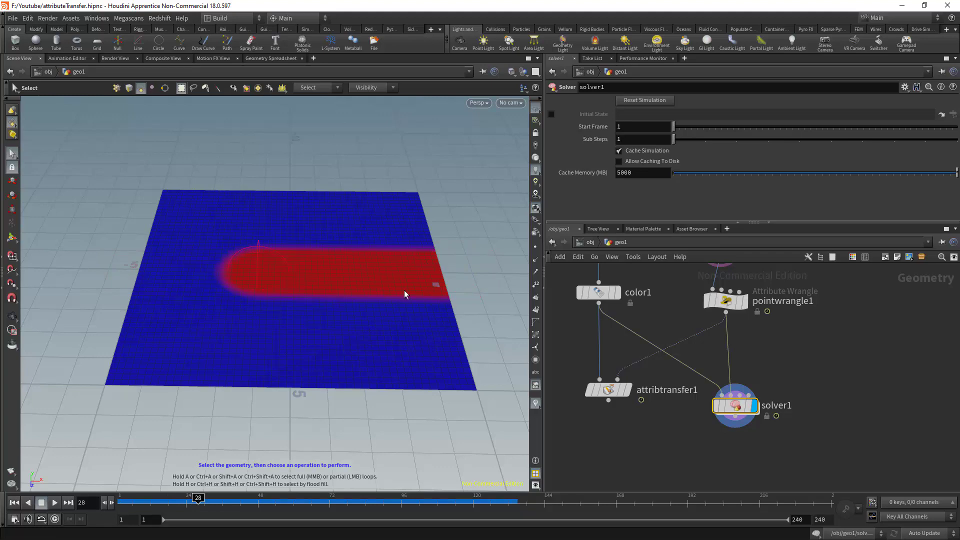
left_click_drag(340, 263, 370, 254, "alt")
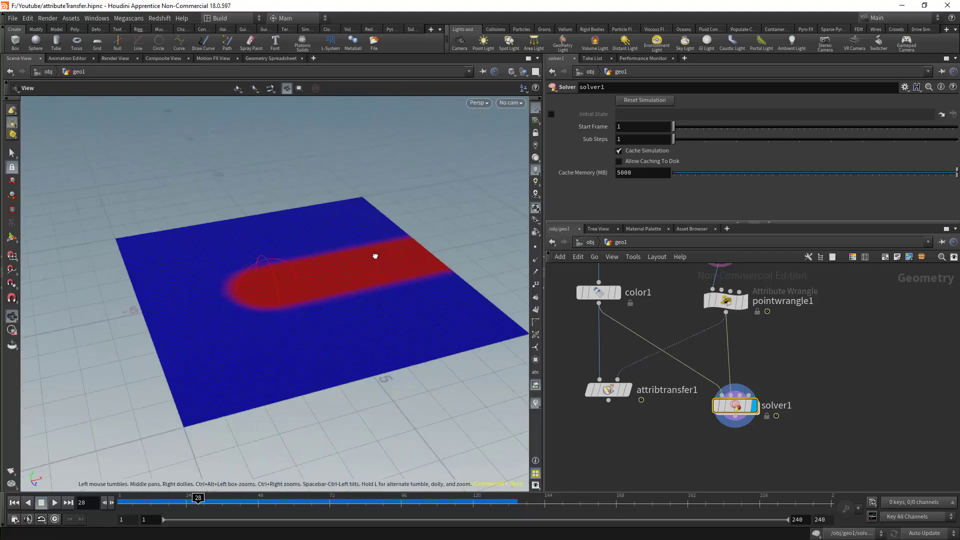
left_click_drag(286, 265, 260, 267, "alt")
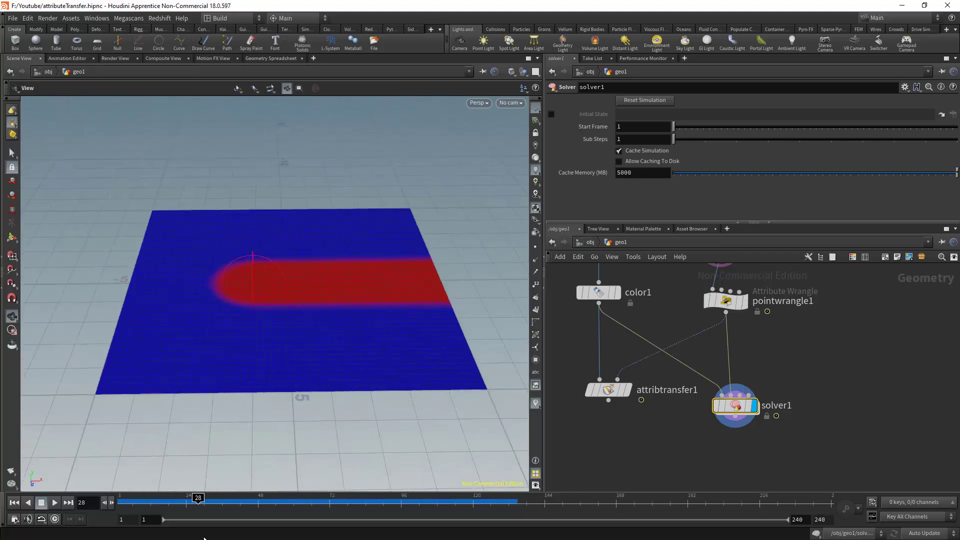
left_click_drag(210, 506, 243, 497)
mouse_move(287, 317)
left_mouse_down("alt")
mouse_move(300, 310)
mouse_move(282, 299)
left_mouse_up("alt")
left_click(241, 505)
left_click_drag(224, 504, 177, 502)
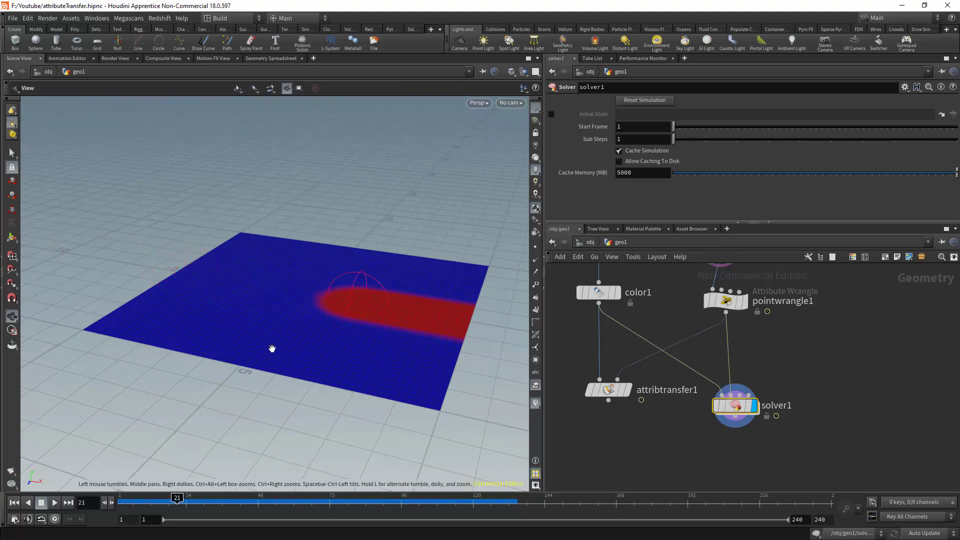
left_click_drag(272, 347, 321, 349, "alt")
Add a Point Wrangle below solver1, connect the solver's output to its first input, and display it.
middle_click_drag(748, 466, 702, 415)
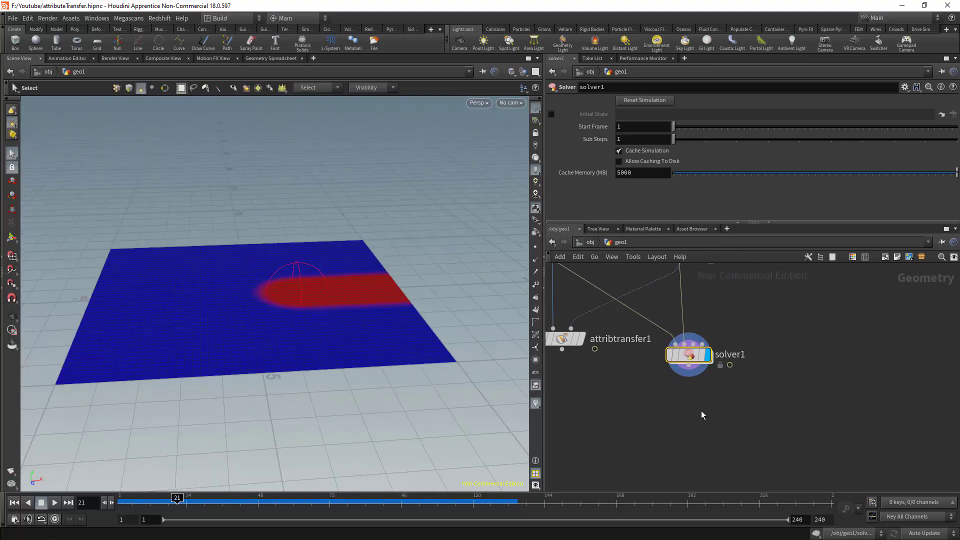
key("Tab")
type("pointw")
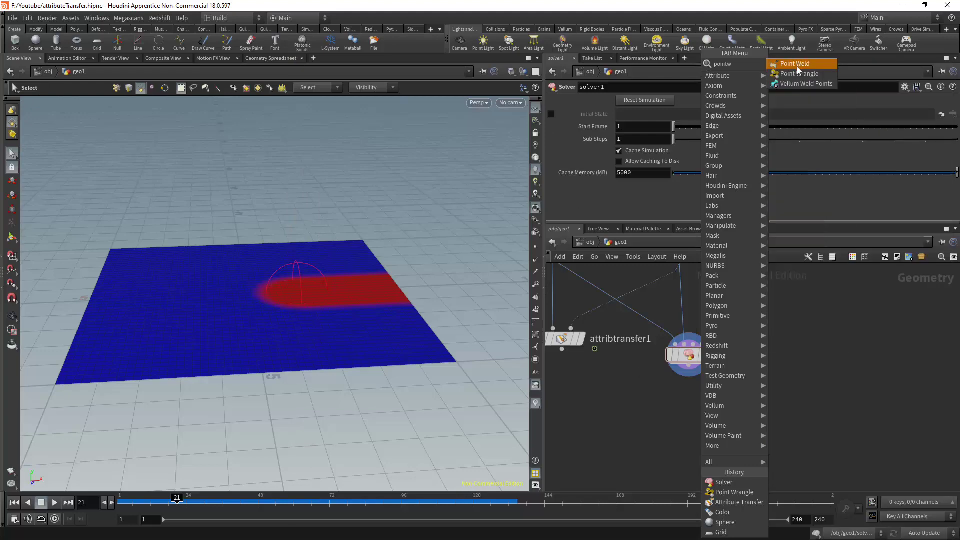
left_click(799, 73)
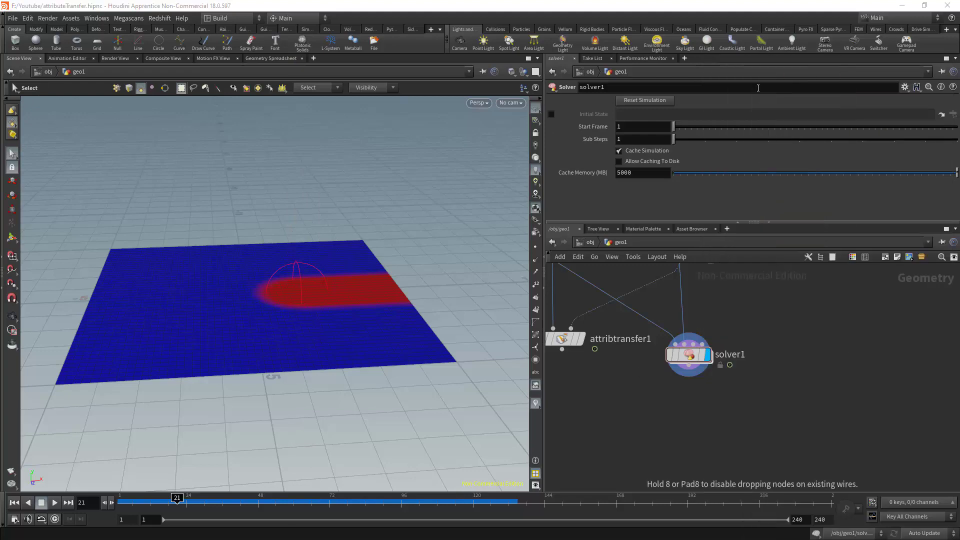
left_click(694, 425)
left_click_drag(690, 366, 693, 415)
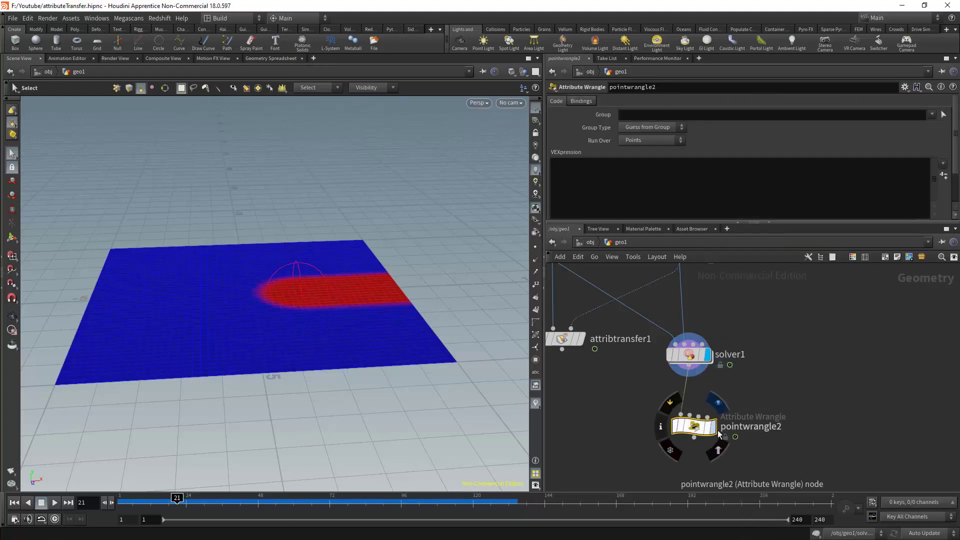
left_click(711, 426)
left_click(616, 173)
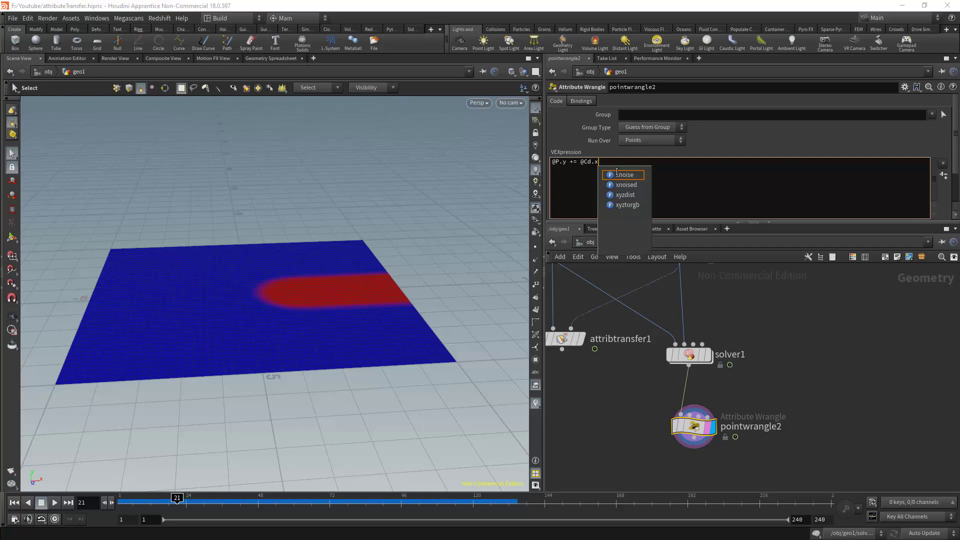
type(";")
left_click(795, 389)
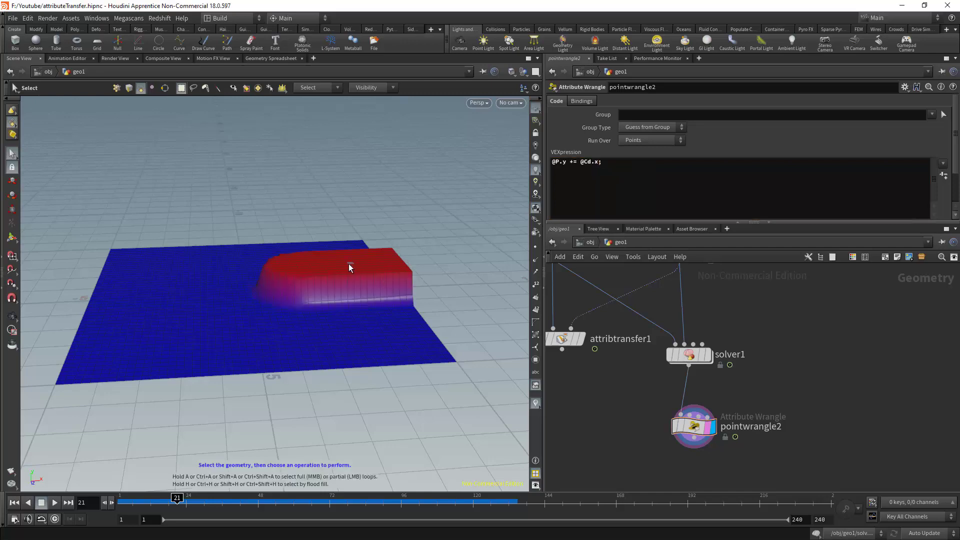
left_click_drag(349, 263, 414, 518, "alt")
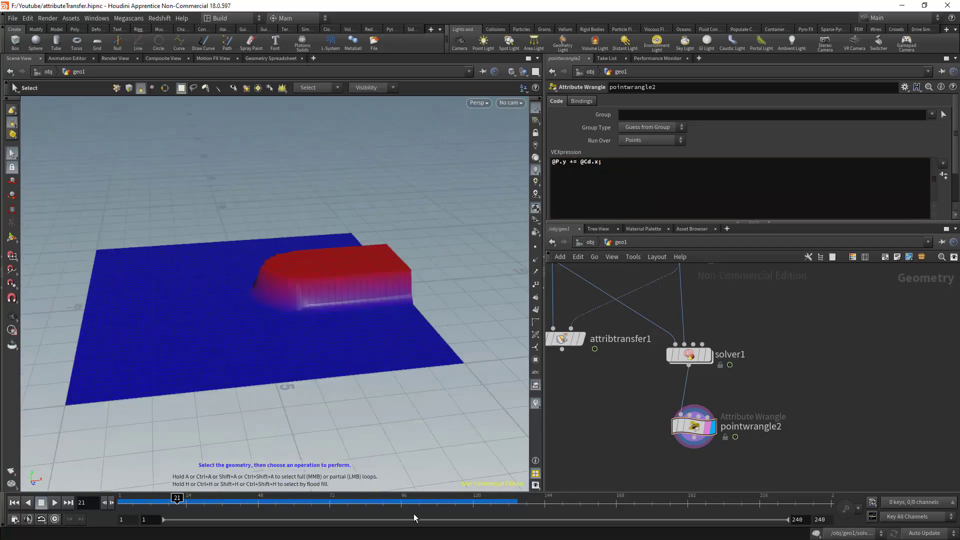
mouse_move(171, 497)
left_mouse_down()
mouse_move(131, 499)
mouse_move(177, 499)
left_mouse_up()
double_click(572, 162)
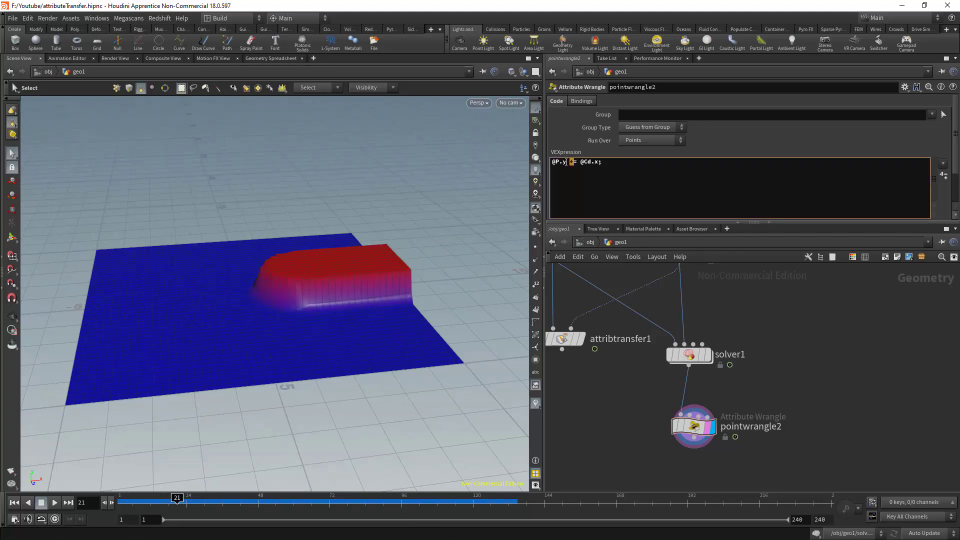
left_click(784, 295)
Scrub the timeline to frame 28, select pointwrangle2 and examine the displaced grid from several angles.
left_click_drag(379, 266, 326, 287, "alt")
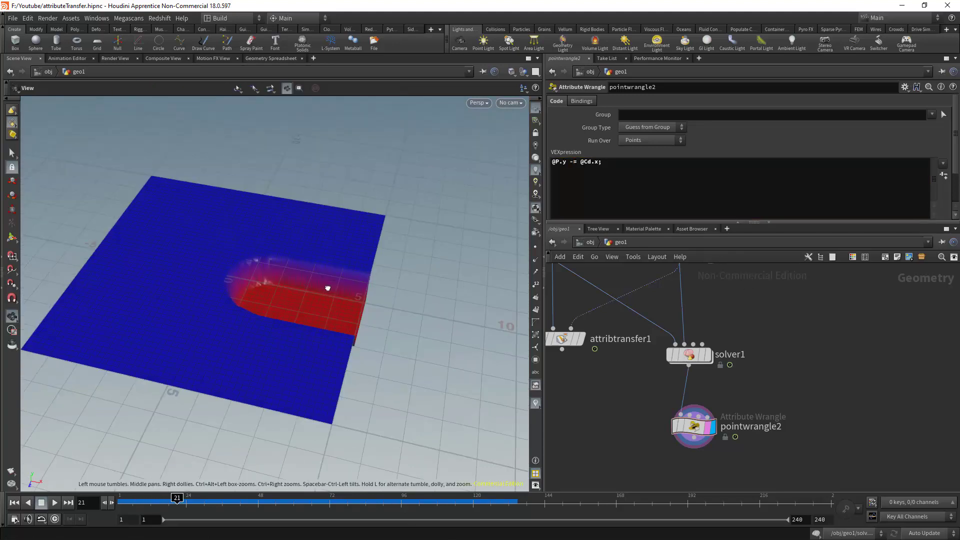
left_click_drag(175, 501, 198, 508)
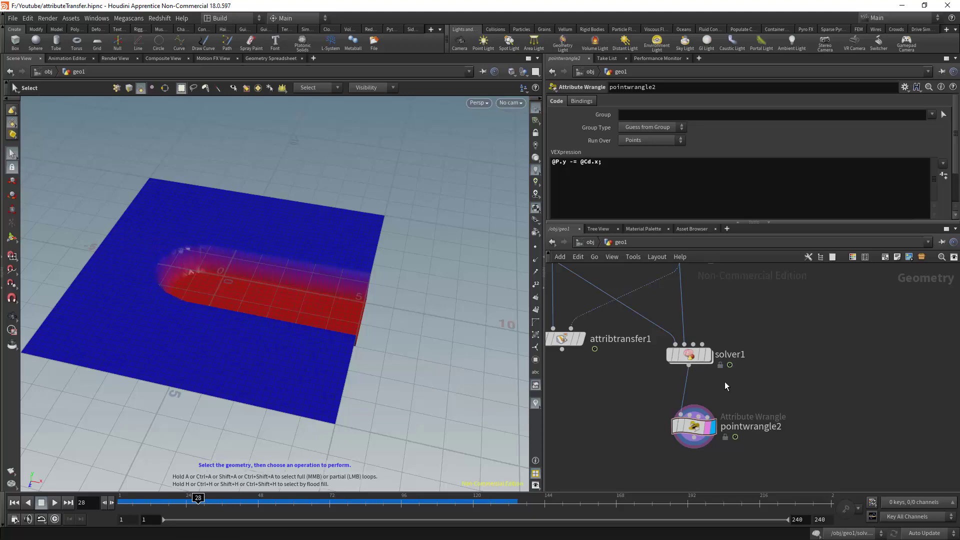
middle_click_drag(723, 382, 744, 387)
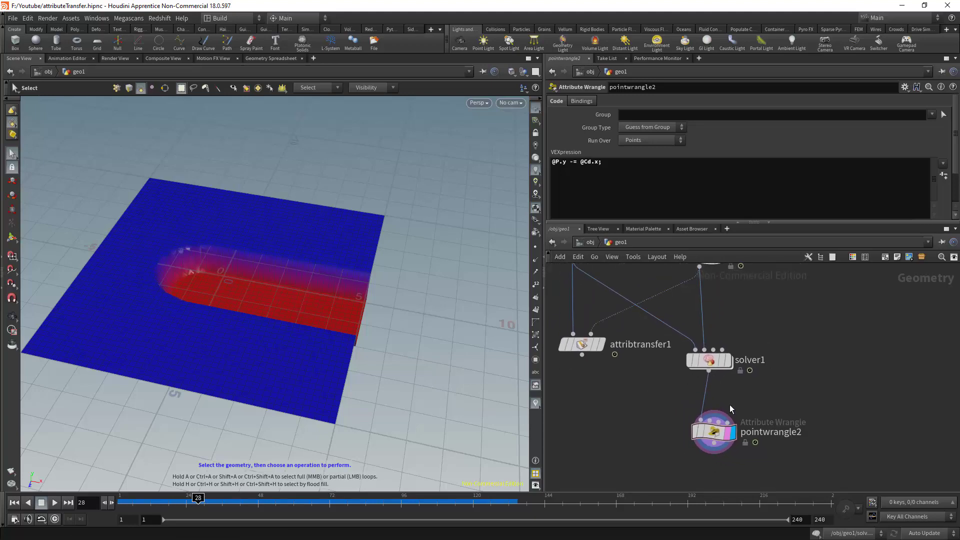
left_click(713, 431)
left_click_drag(451, 357, 392, 336)
key("s")
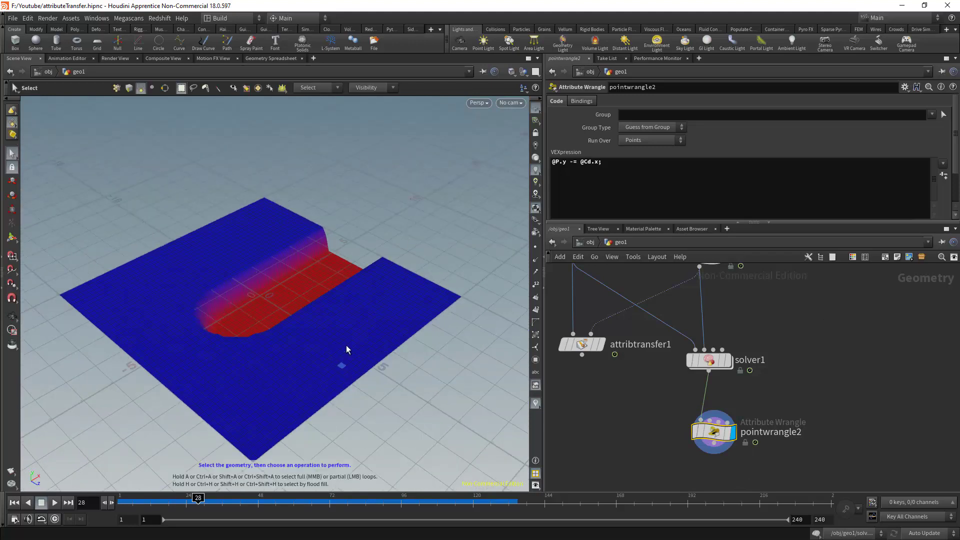
left_click_drag(242, 317, 295, 346)
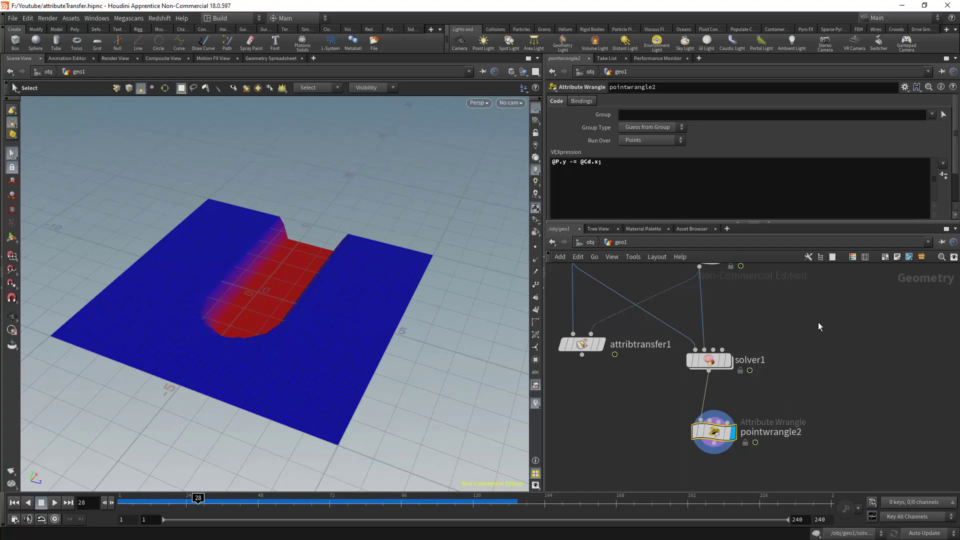
middle_click_drag(797, 361, 809, 382)
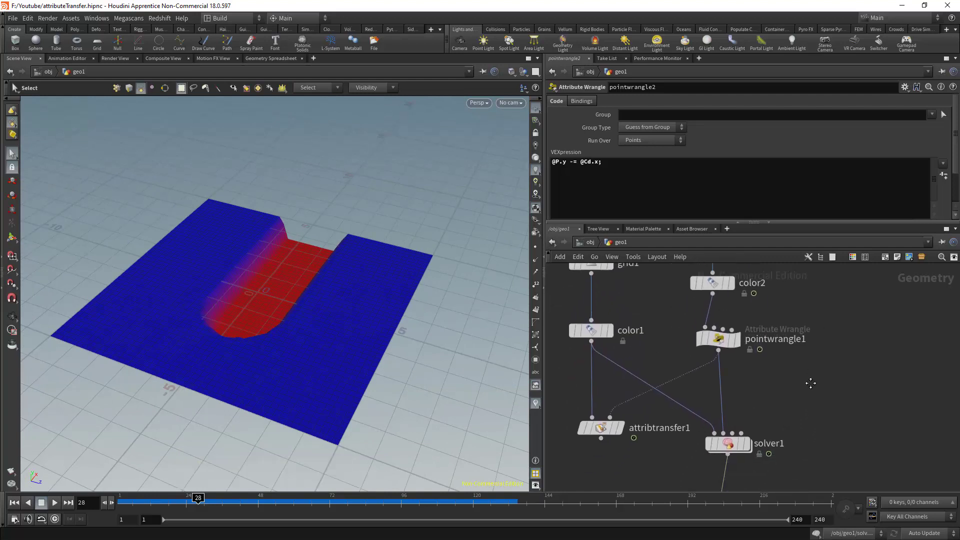